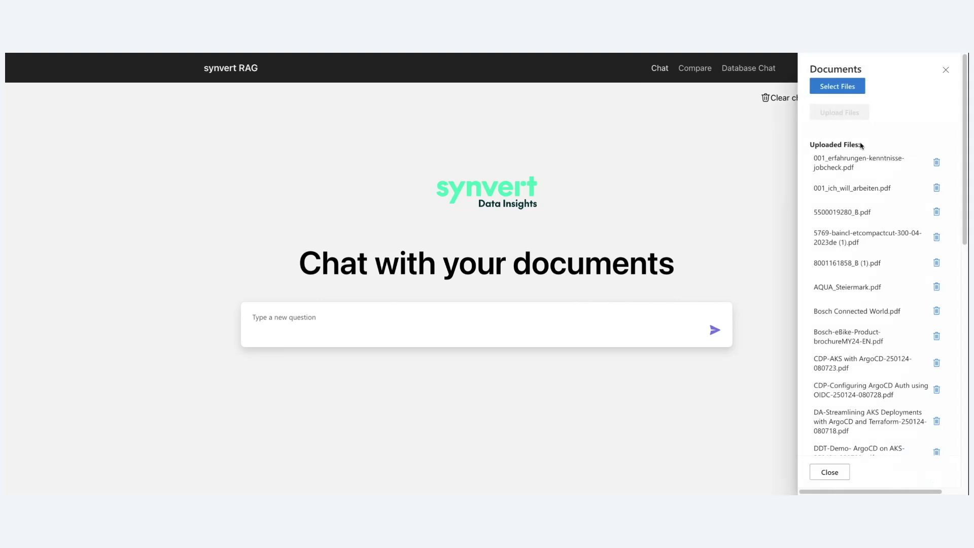
Scroll through the uploaded documents list, then close it and focus the question box.
scroll(866, 413, "down", 10)
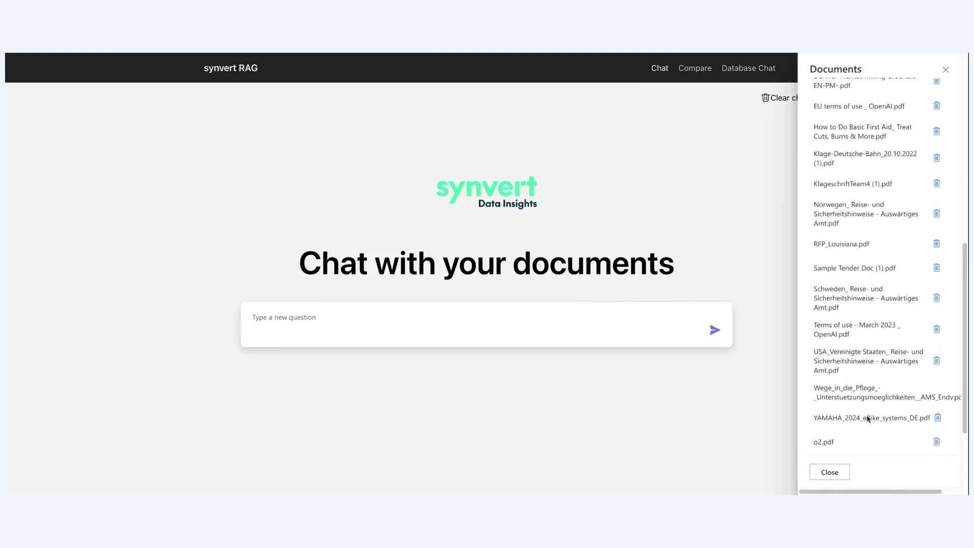
scroll(867, 414, "down", 10)
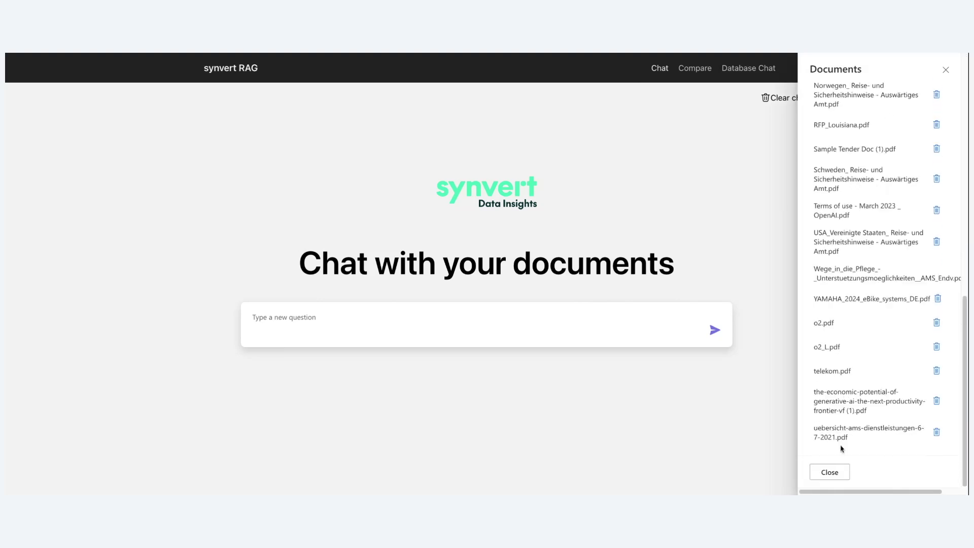
left_click(837, 477)
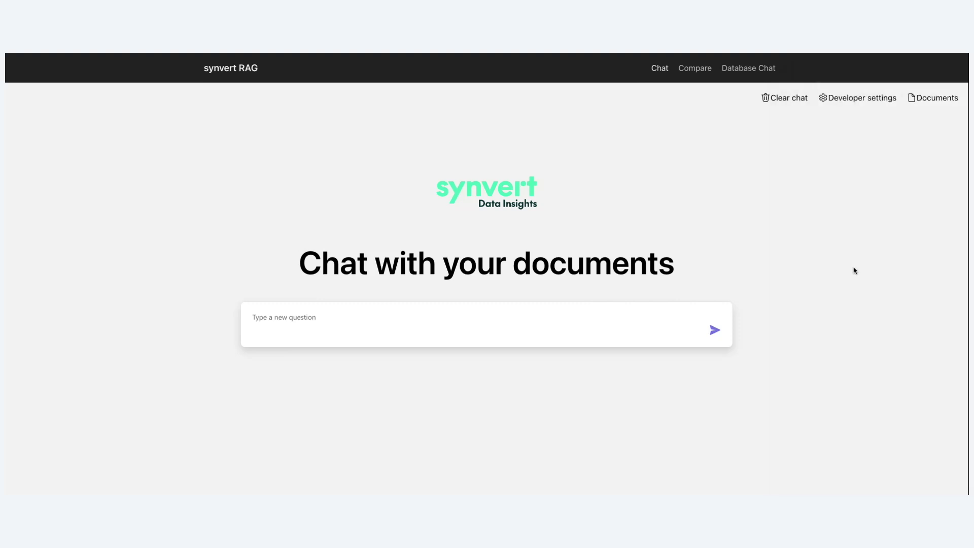
left_click(672, 322)
Reopen the document list, point out 'EU terms of use _ OpenAI.pdf', and close it.
left_click(926, 101)
scroll(871, 262, "down", 4)
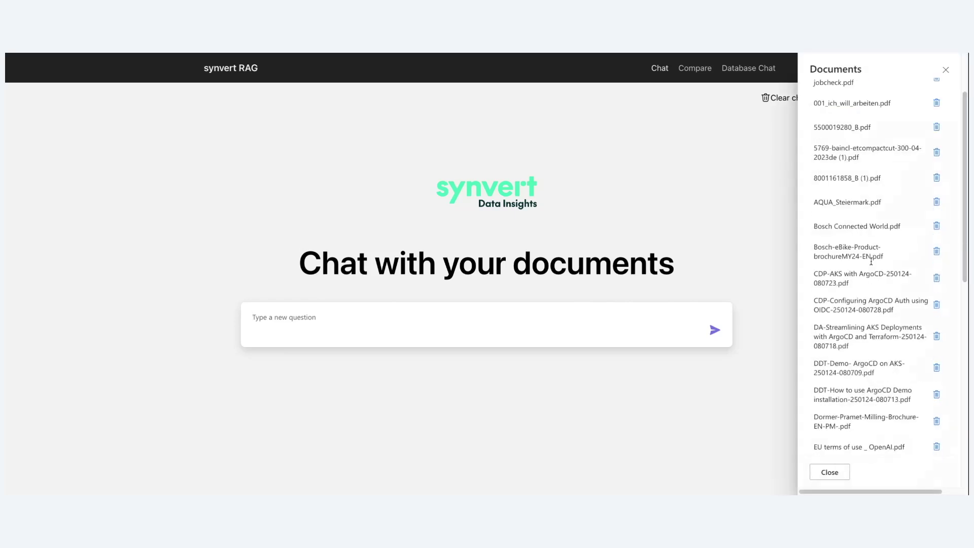
scroll(871, 262, "down", 2)
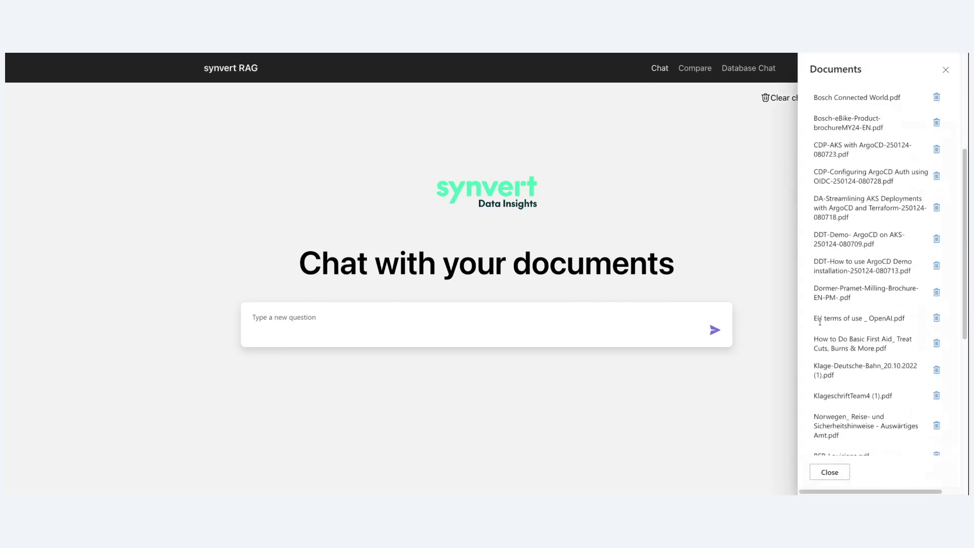
left_click_drag(816, 319, 917, 318)
left_click(945, 70)
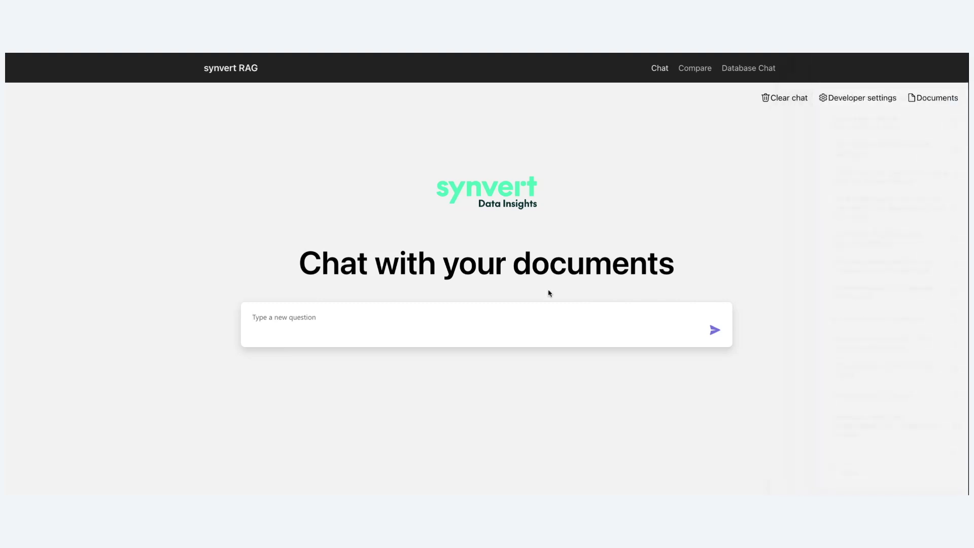
Ask 'who owns content which is created by OpenAI?' and highlight the answer's opening.
type("who owns")
type("tent which is creatd")
key("BackSpace")
key("BackSpace")
type("ted by Opena")
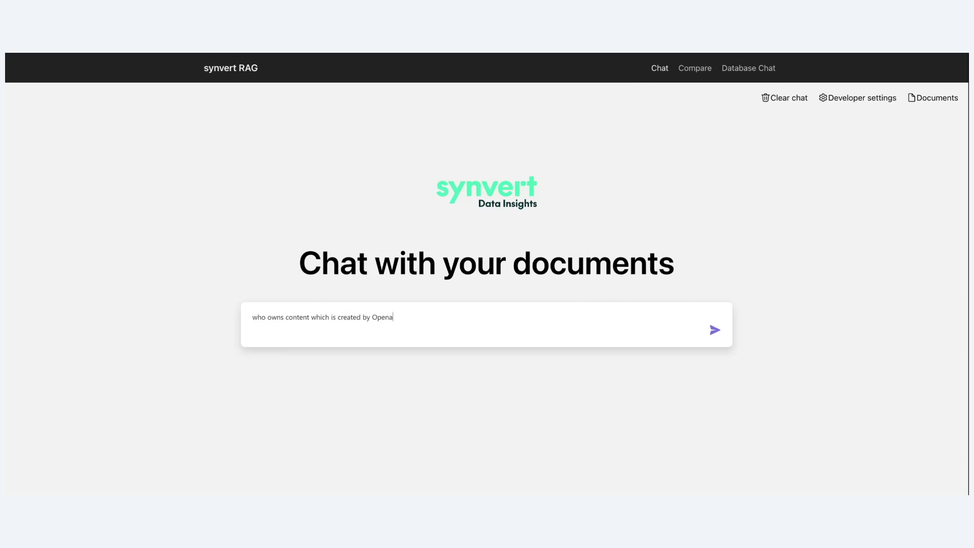
key("BackSpace")
type("AI?")
key("Return")
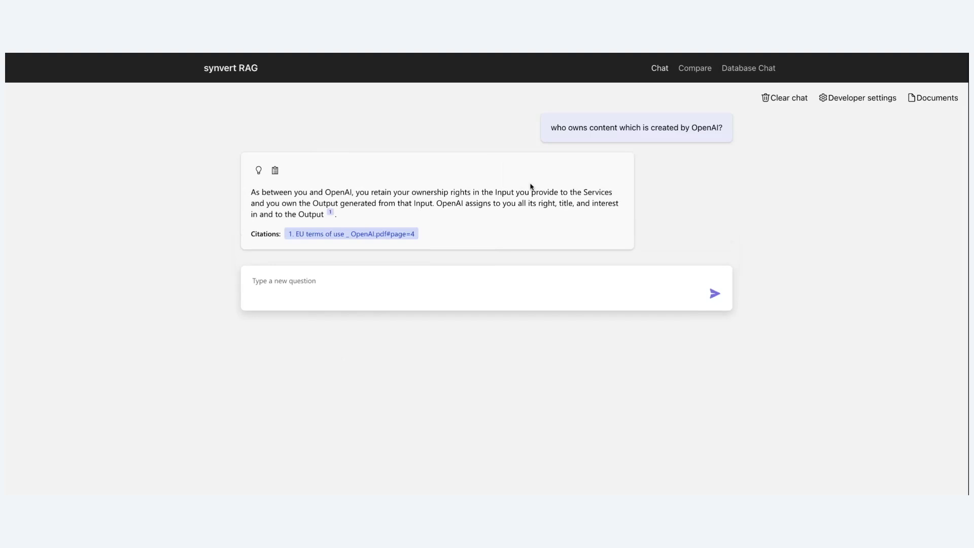
left_click_drag(239, 196, 456, 203)
Open the cited EU terms of use PDF at page 4 and highlight the Ownership of content passage.
left_click(458, 204)
left_click(304, 235)
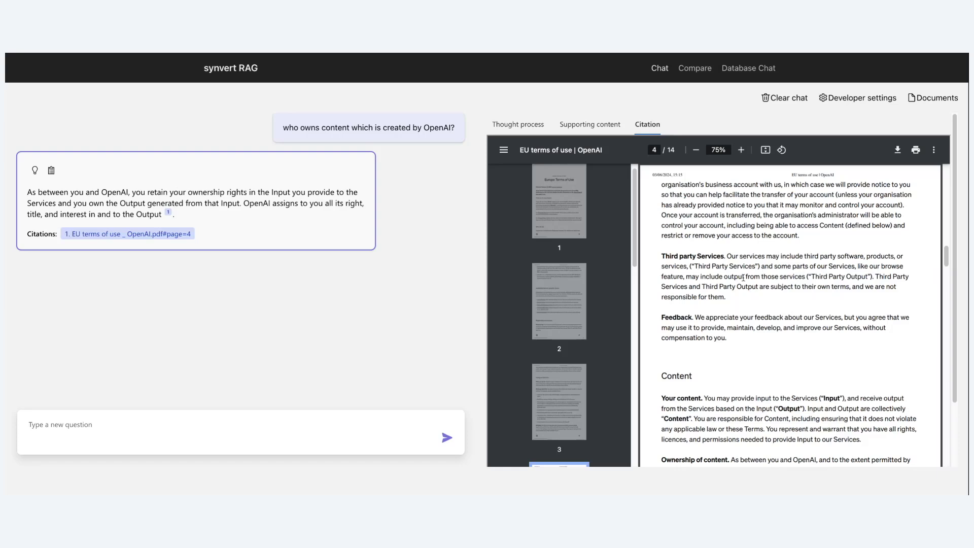
scroll(766, 308, "down", 3)
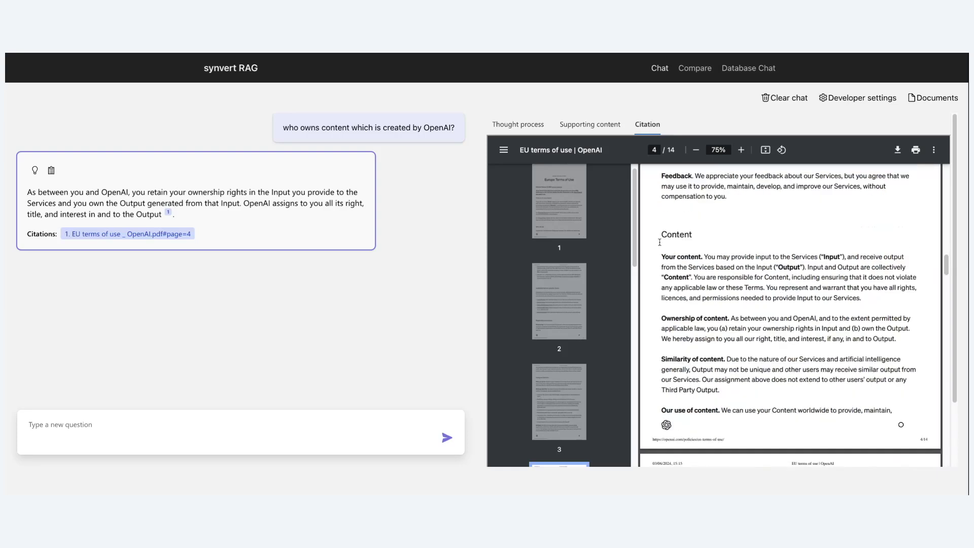
left_click_drag(661, 255, 813, 291)
left_click(819, 295)
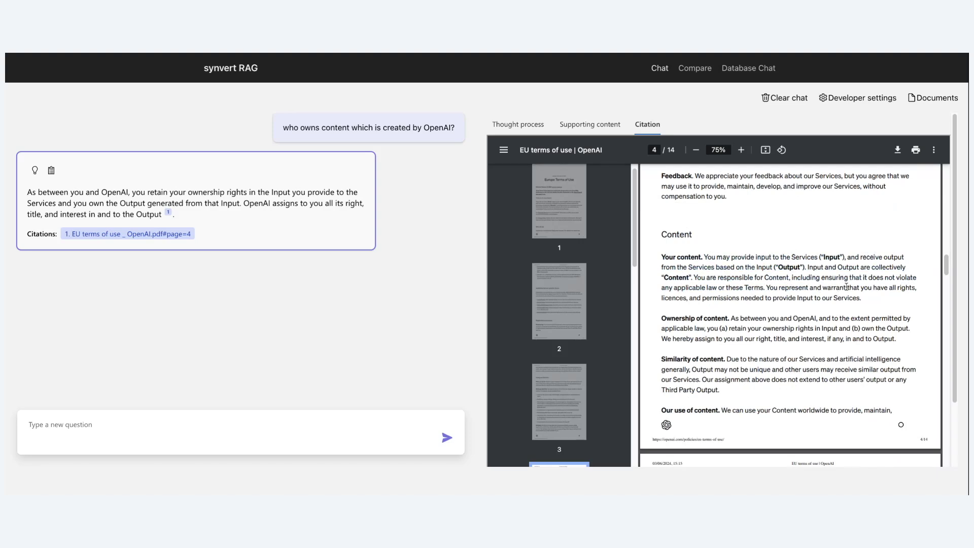
left_click_drag(661, 321, 718, 320)
left_click(718, 321)
Clear the chat and ask in German 'werm gehört inhalt der von OpenAI generiert wurde'.
left_click(783, 101)
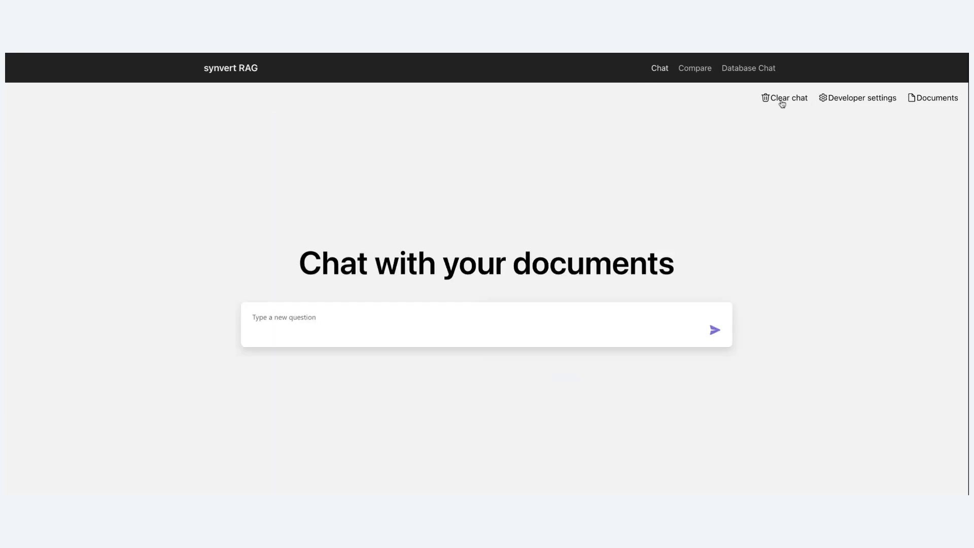
left_click(537, 326)
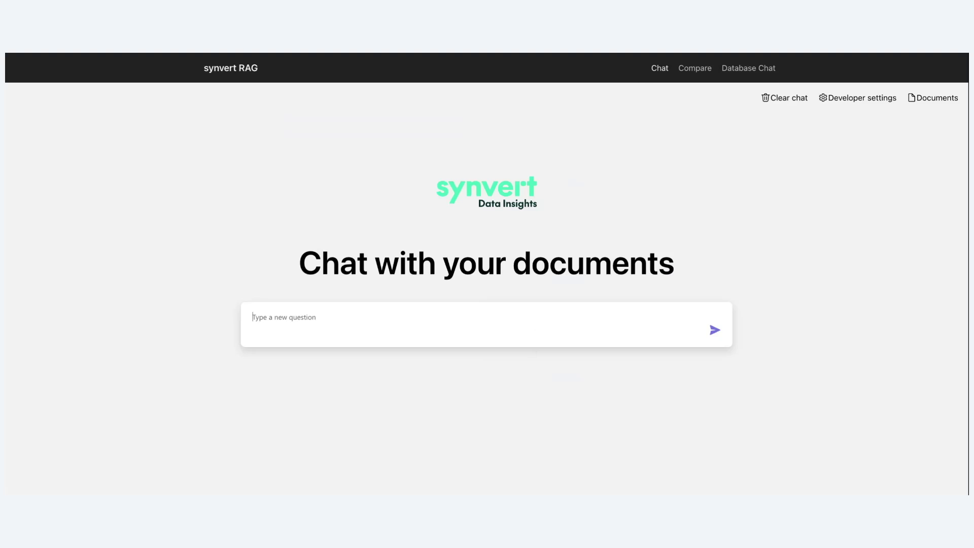
type("wer")
type("m g")
type("ehört")
type(" inhalt")
type("der von Ope")
type("nAI generiert w")
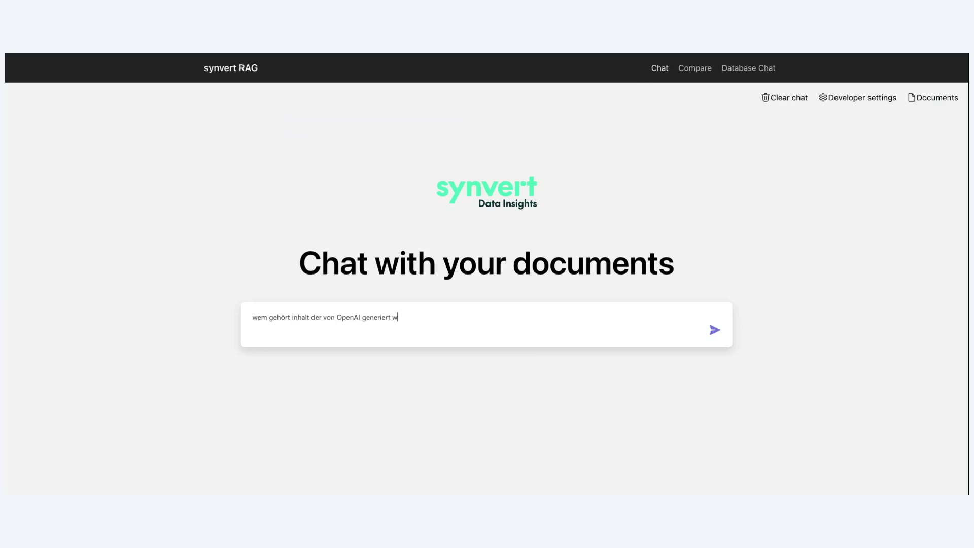
type("urde")
key("Return")
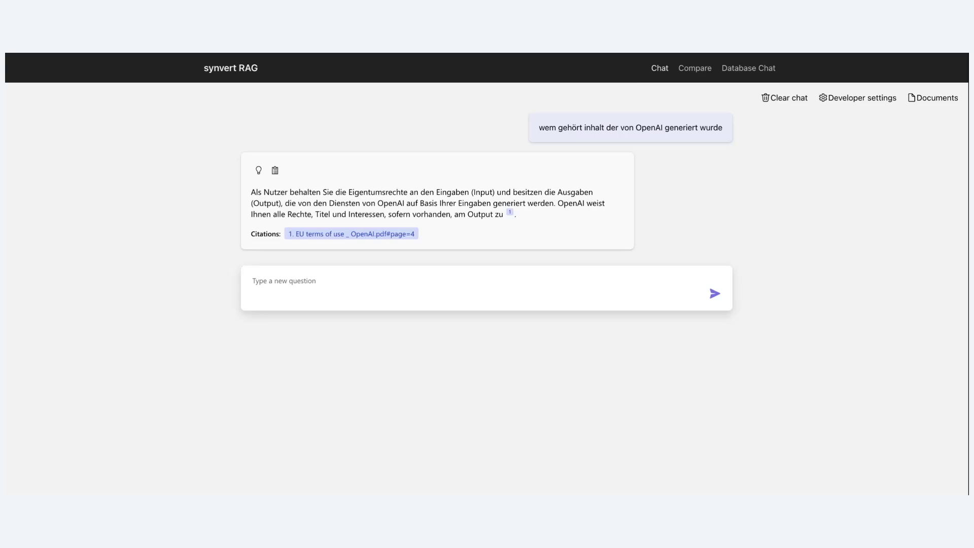
Open the cited EU terms of use PDF and scroll down to the Content section.
left_click(412, 233)
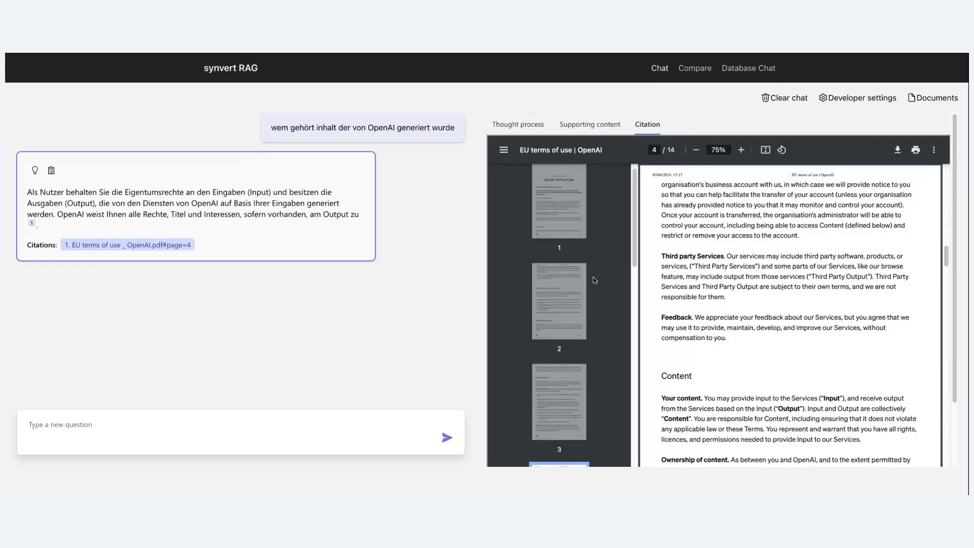
scroll(815, 347, "down", 3)
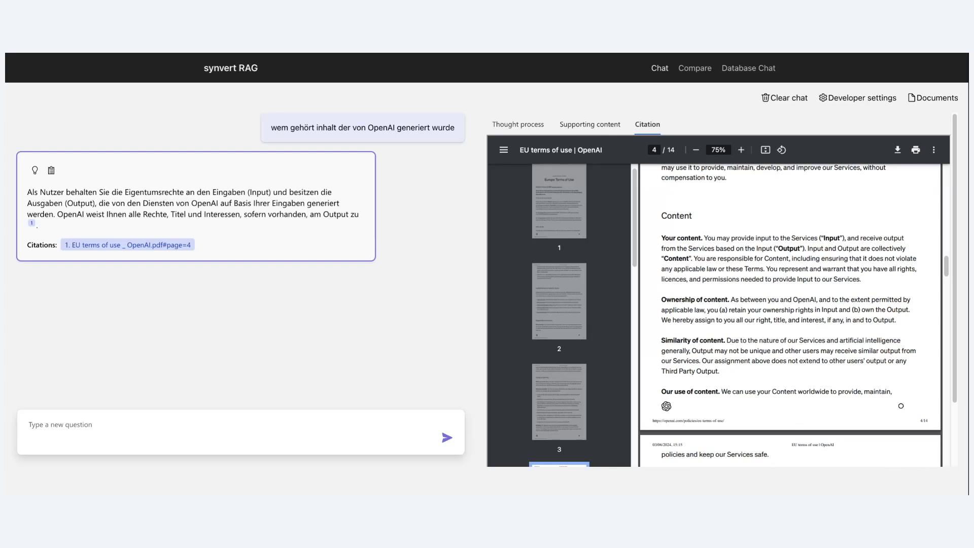
Show the supporting content excerpts and read through them, highlighting the first excerpt.
left_click(590, 124)
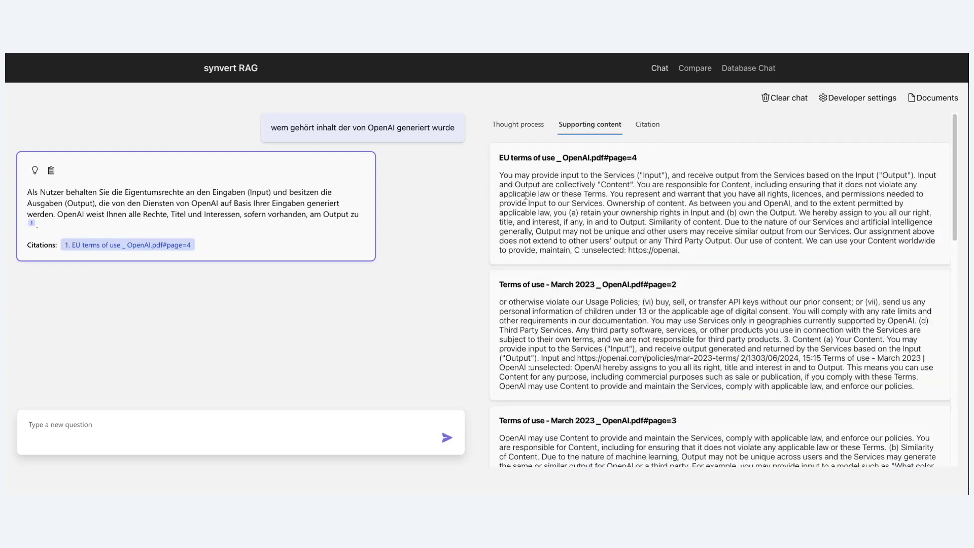
left_click_drag(499, 175, 935, 232)
left_click(647, 246)
scroll(617, 225, "down", 10)
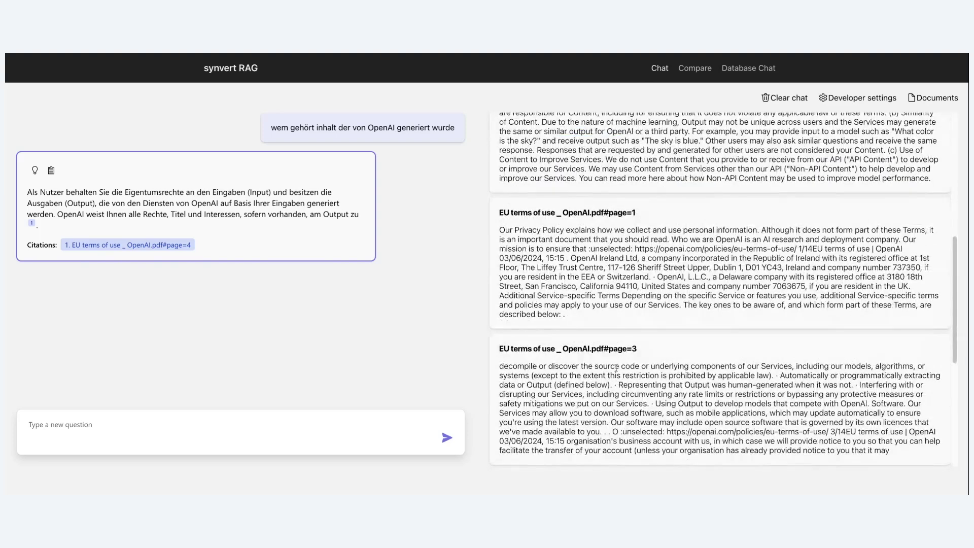
scroll(616, 406, "up", 5)
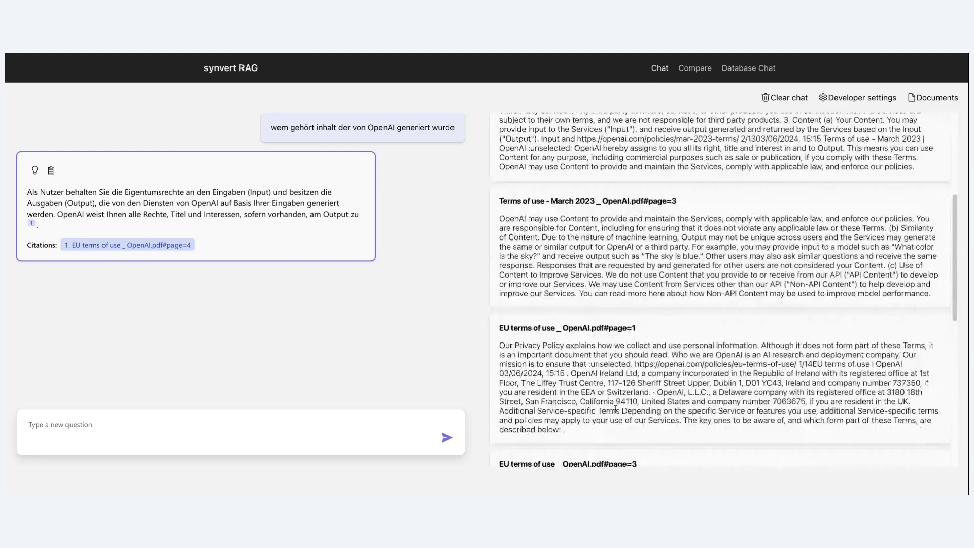
scroll(615, 408, "down", 5)
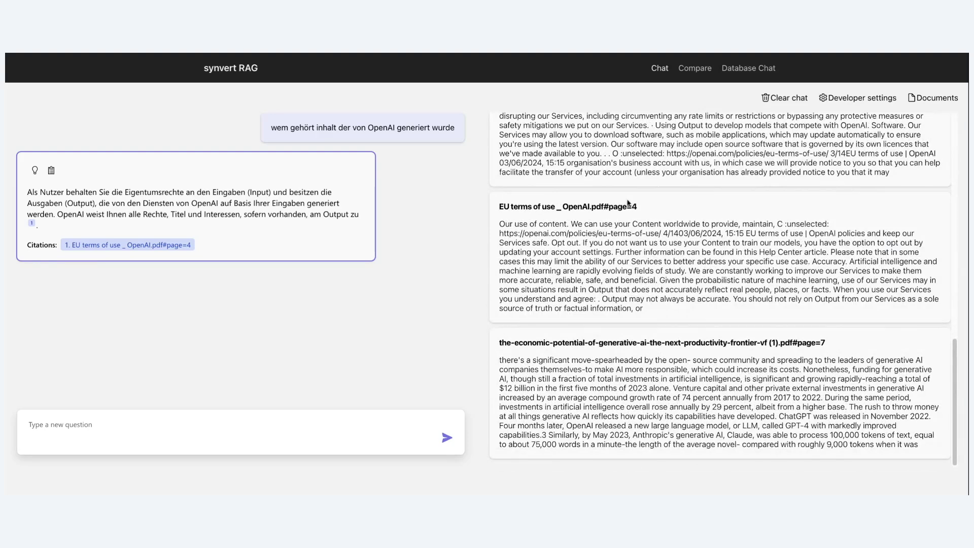
scroll(665, 388, "up", 5)
scroll(665, 388, "up", 3)
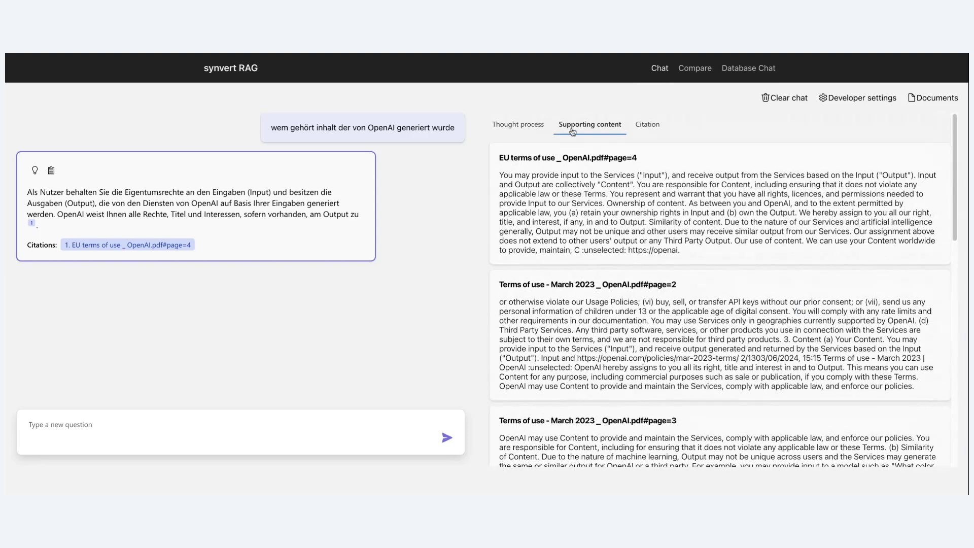
Close the supporting content panel and clear the conversation.
left_click(610, 125)
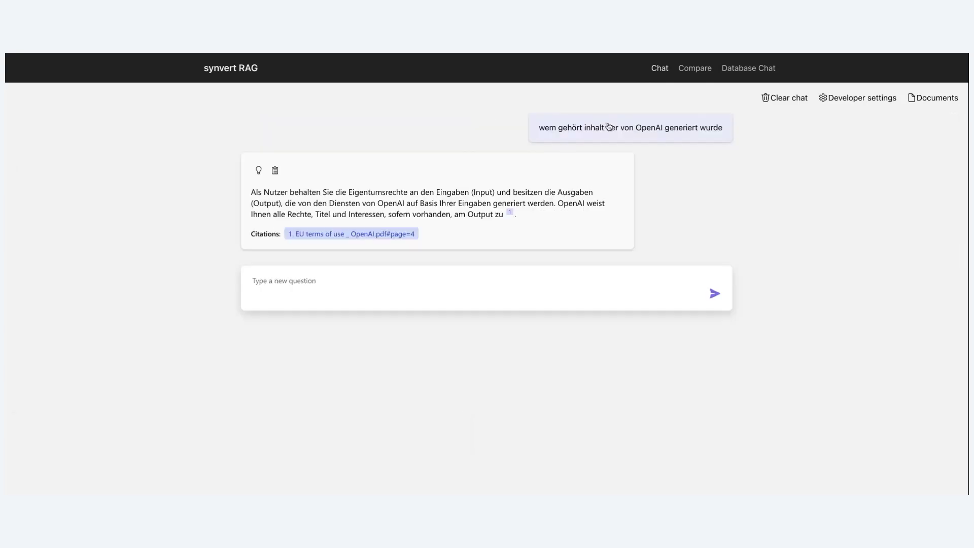
left_click(576, 290)
left_click(793, 99)
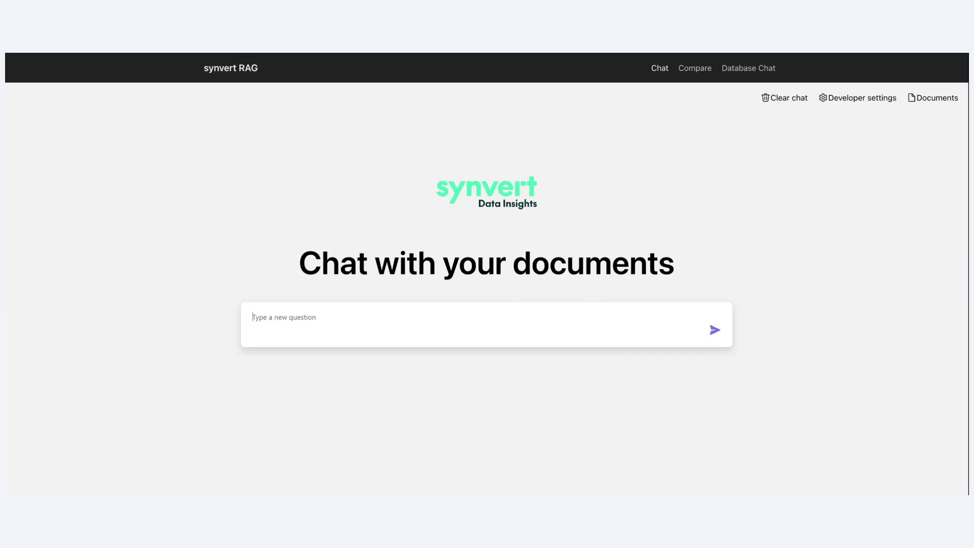
type("i found a person lzing o")
Ask what to do for a person lying on the floor who is not responding.
key("BackSpace")
key("BackSpace")
key("BackSpace")
key("BackSpace")
key("BackSpace")
key("BackSpace")
type("ying on the floor, he is ")
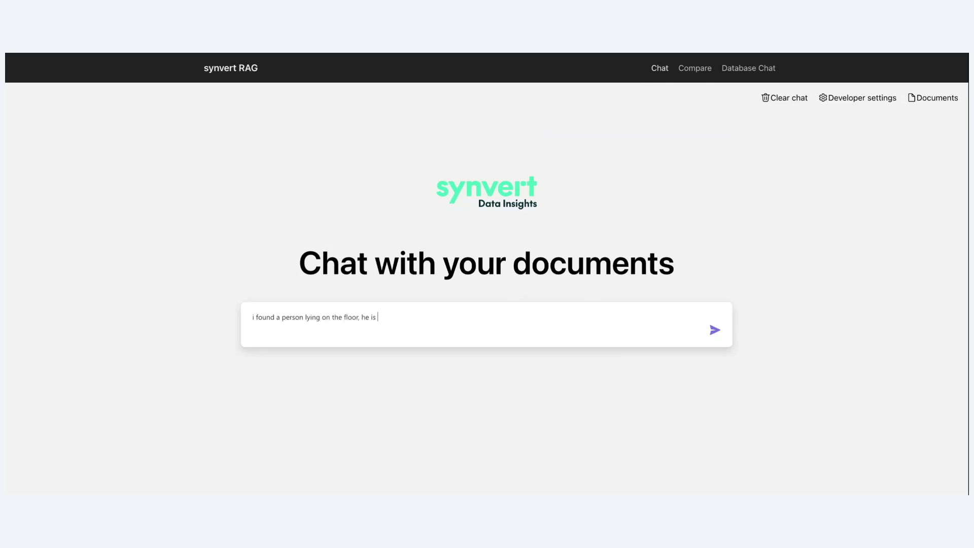
type("not responding, what should i do?")
key("Return")
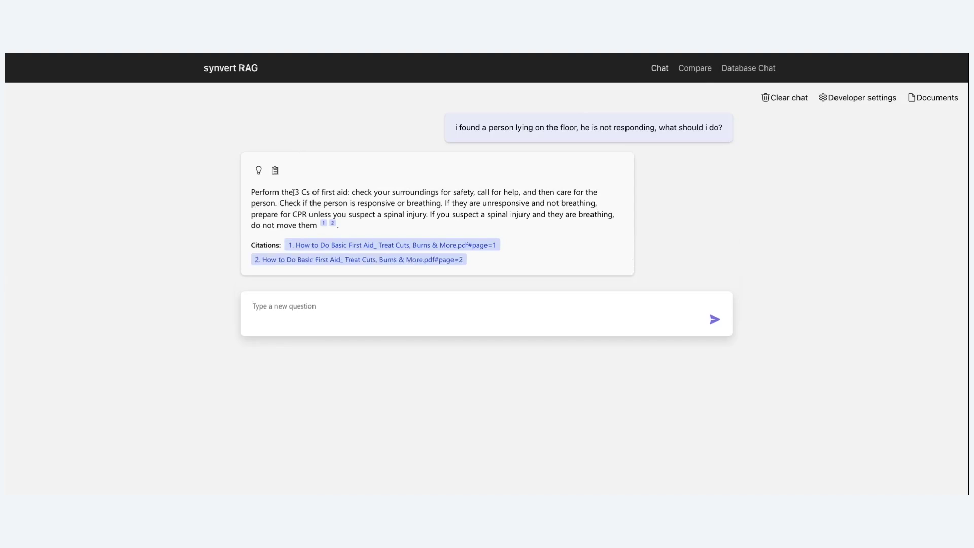
left_click_drag(294, 193, 303, 200)
Highlight the word 'CPR' and the phrase 'prepare for' in the answer.
left_click(442, 202)
double_click(299, 215)
left_click(263, 213)
left_click_drag(249, 216, 292, 214)
left_click(293, 214)
Ask 'how do i do CPR?' and open the first cited first-aid guide page.
left_click(395, 304)
type("how do i do CPR?")
key("Return")
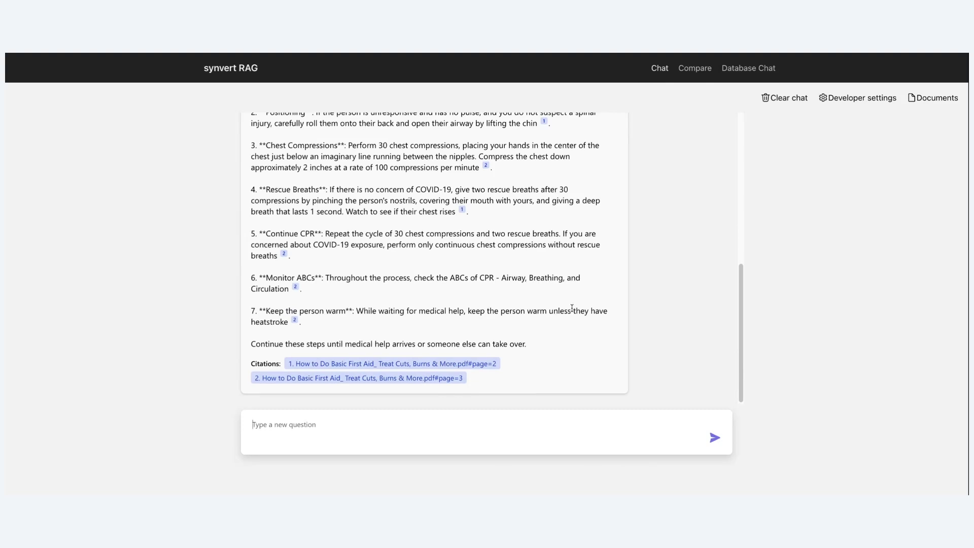
left_click(482, 364)
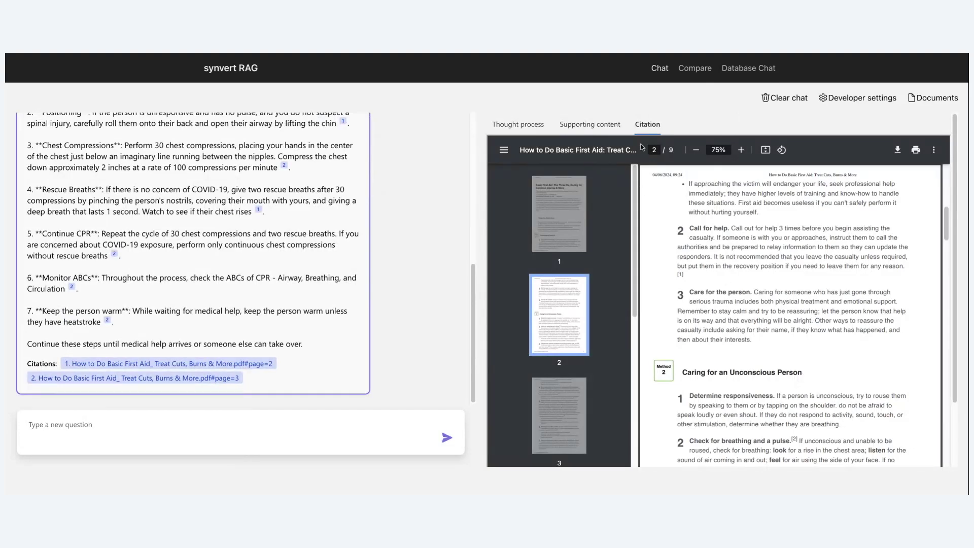
Close the citation panel and type 'the person is now breathing again, what is next?'.
left_click(647, 125)
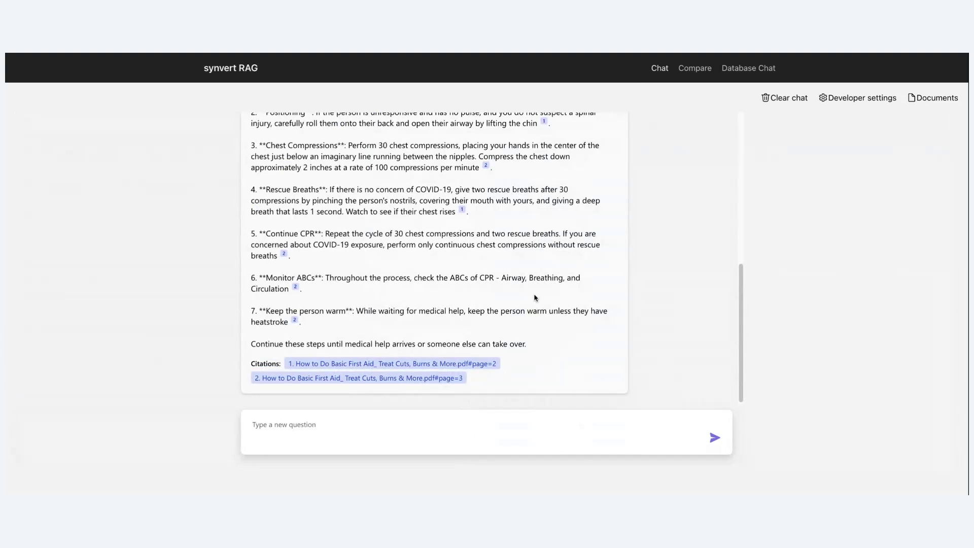
type("the person is now breathing again, wh")
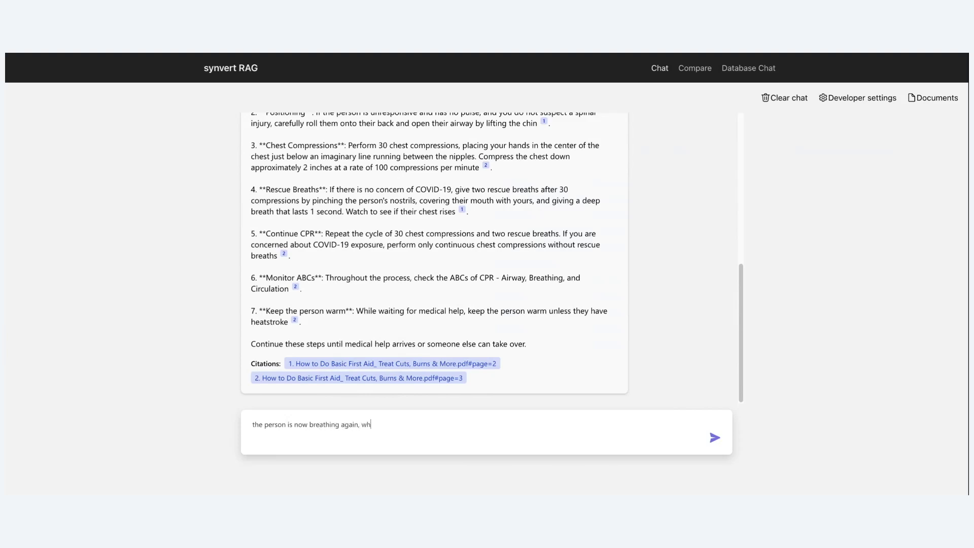
type("at is next?")
Submit the breathing follow-up and highlight the word 'medical' in the reply.
key("Return")
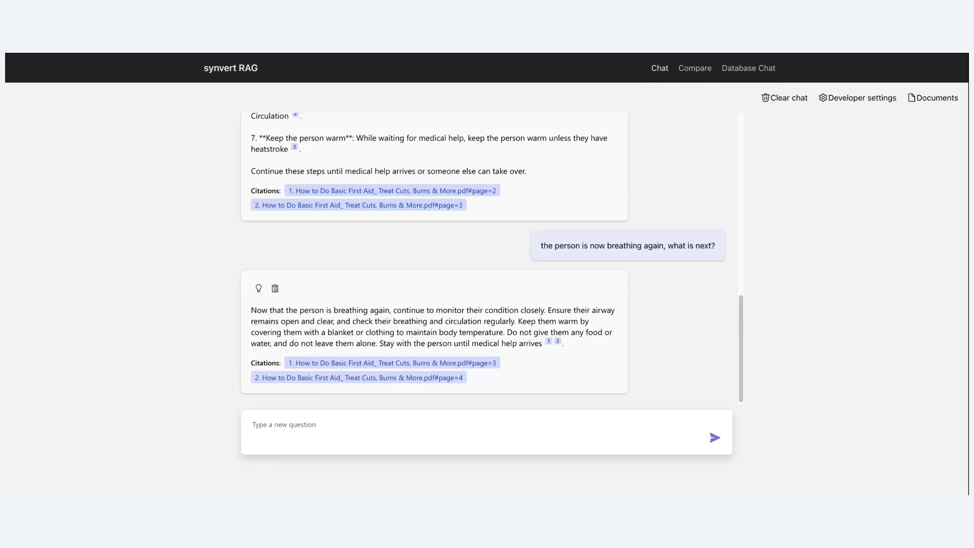
double_click(484, 343)
left_click(482, 325)
left_click(695, 68)
Log in and choose the Bosch brochure and YAMAHA_2024_eBike_systems_DE.pdf as the two documents.
left_click(492, 196)
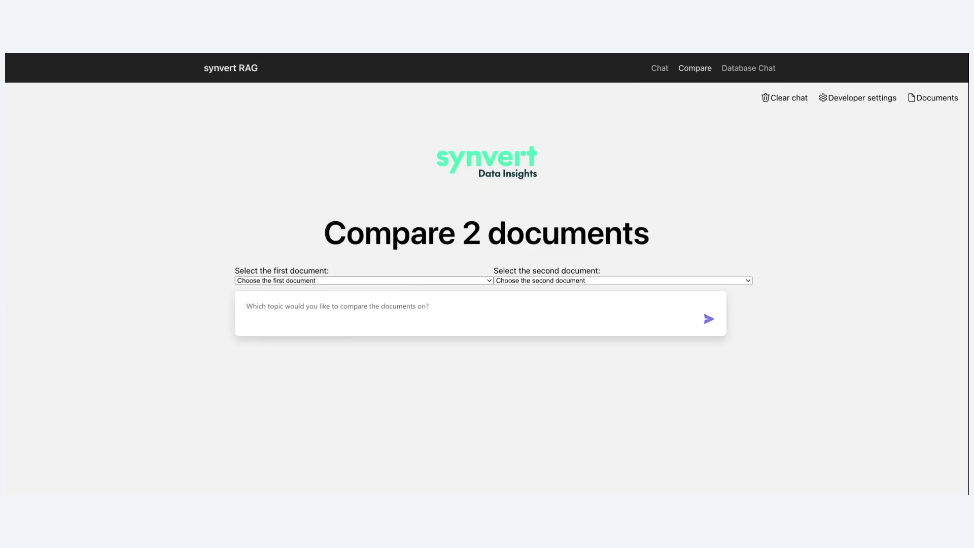
key("Return")
left_click(590, 282)
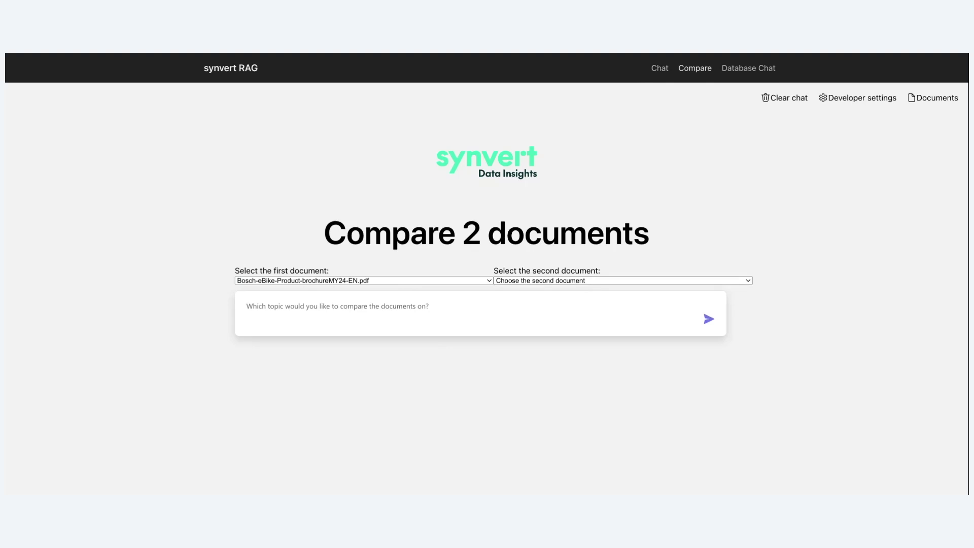
key("Return")
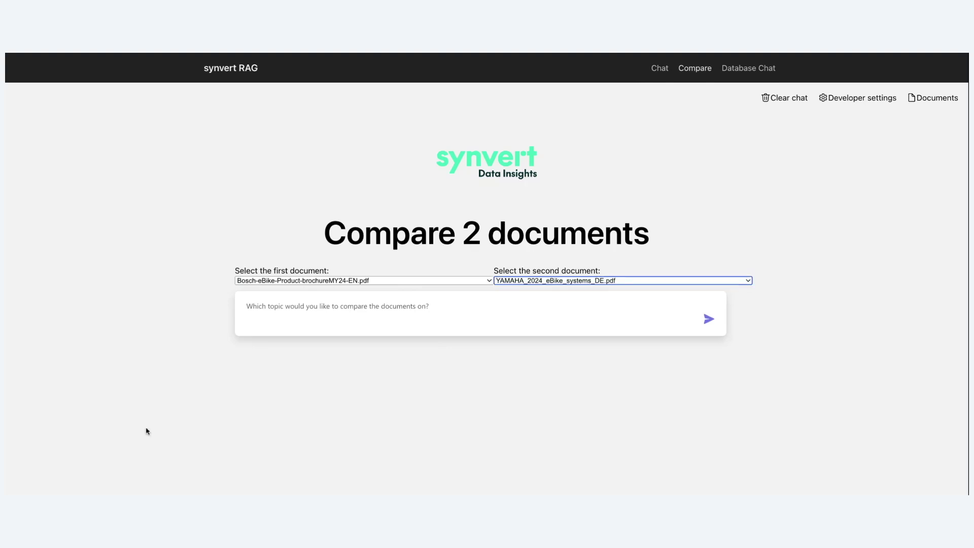
left_click(311, 335)
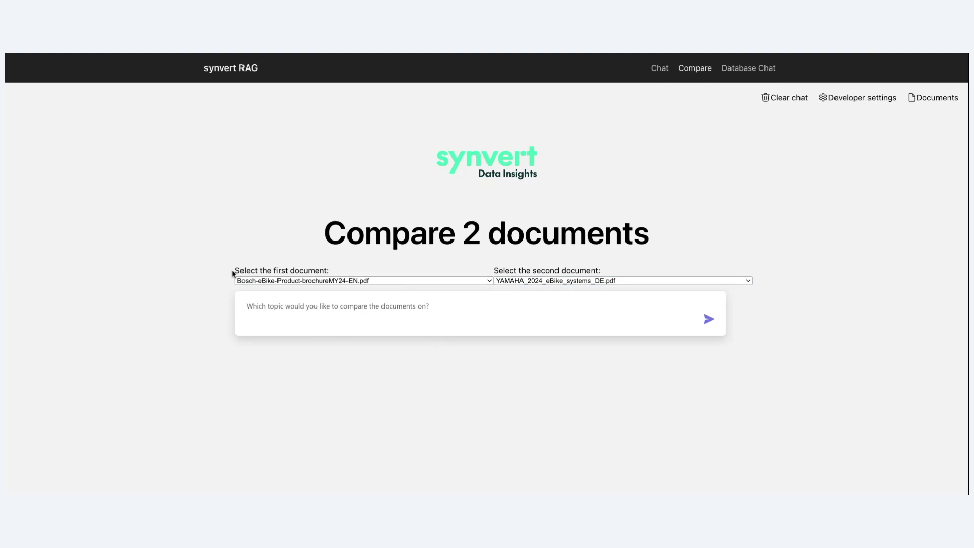
Clear the stray text selection and place the cursor in the comparison topic box.
double_click(539, 272)
double_click(293, 273)
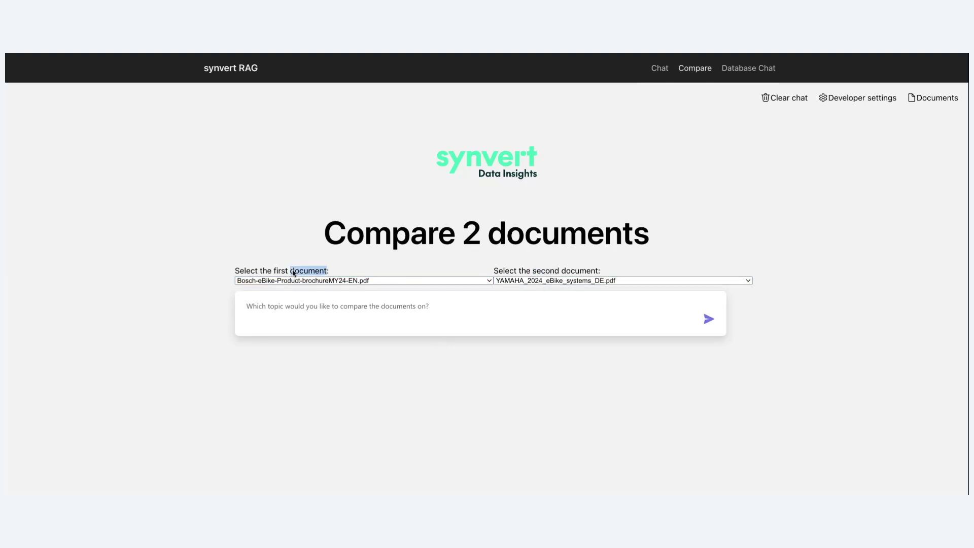
left_click(525, 272)
key("shift+Tab")
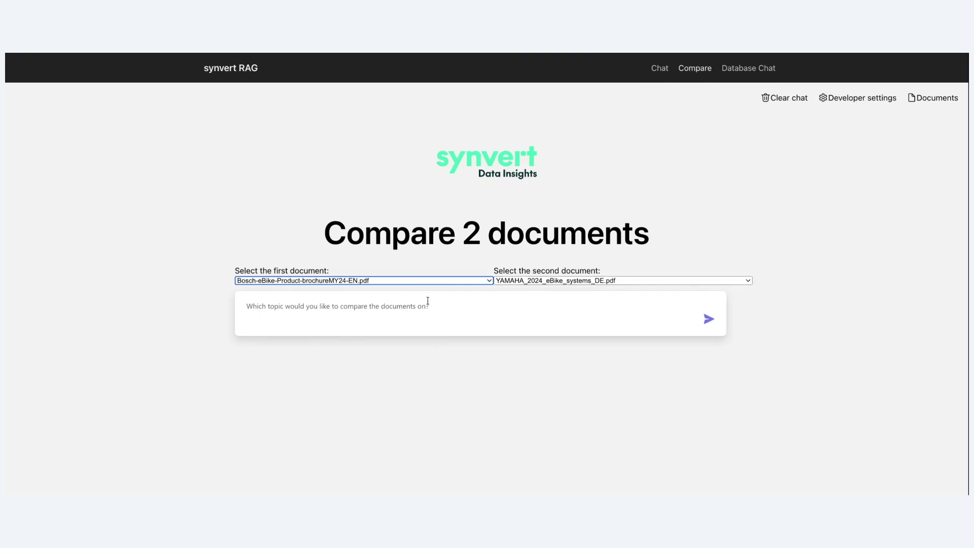
left_click(473, 310)
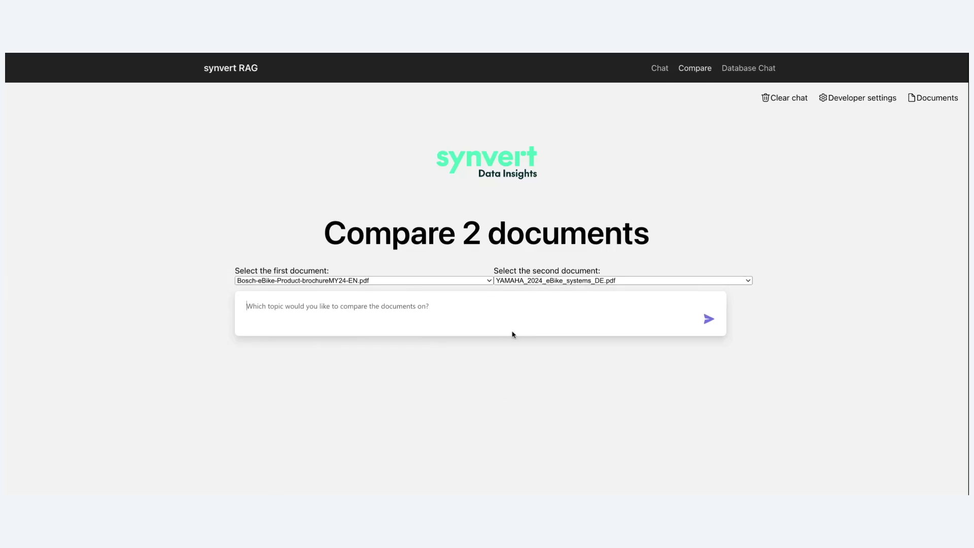
Compare the Bosch and Yamaha eBike documents on the topic 'drive unit'.
type("drive unit")
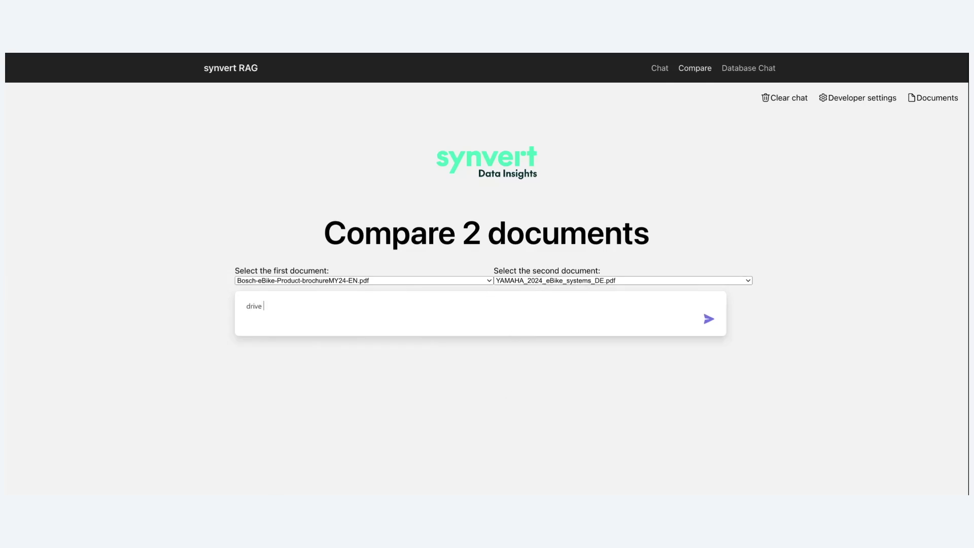
key("Return")
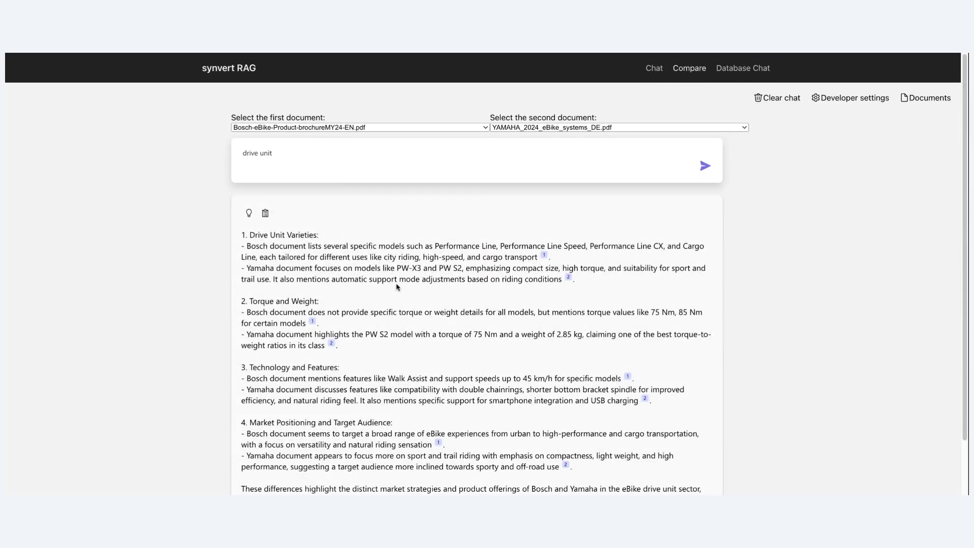
Highlight passages in the drive unit answer, then open the cited Bosch-eBike-Product-brochureMY24-EN.pdf.
scroll(423, 294, "down", 1)
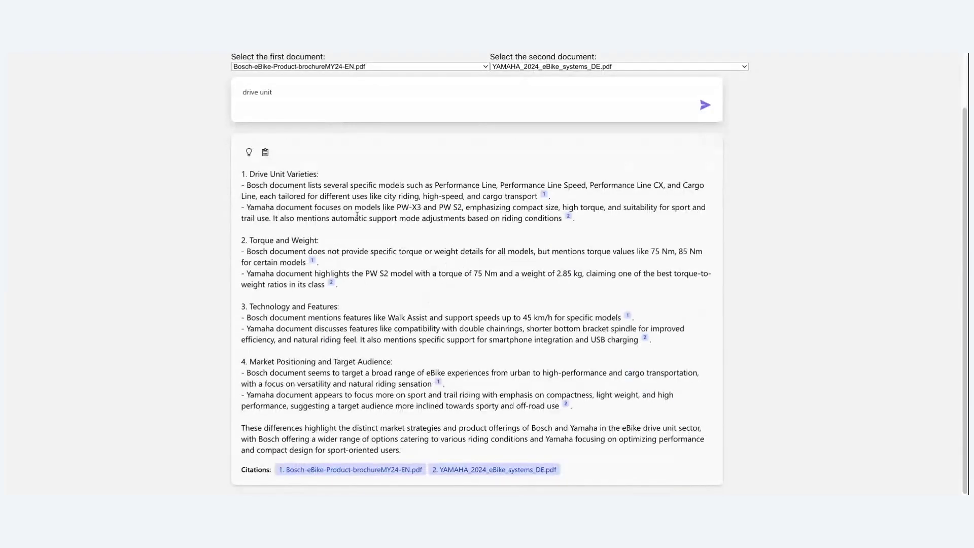
left_click_drag(261, 186, 432, 185)
left_click(479, 215)
left_click_drag(511, 207, 502, 218)
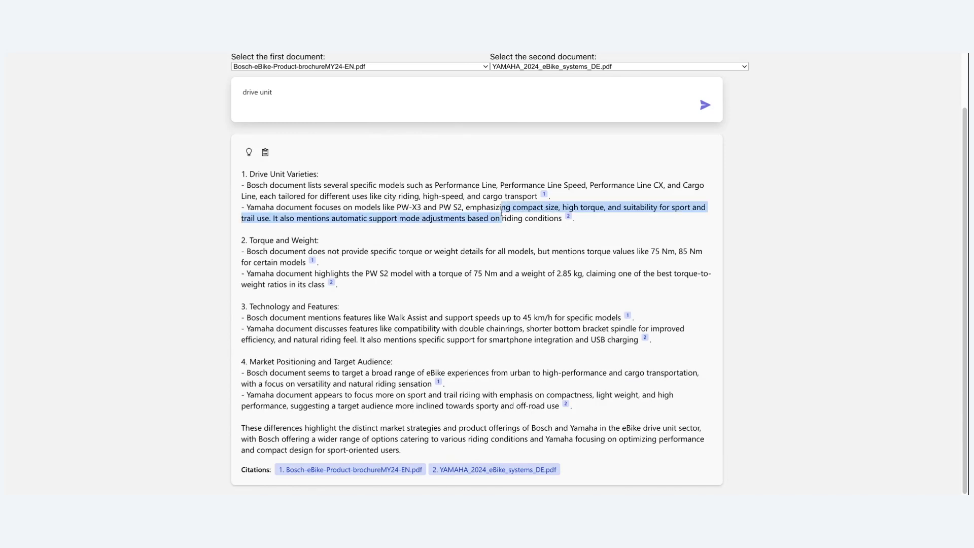
left_click(502, 215)
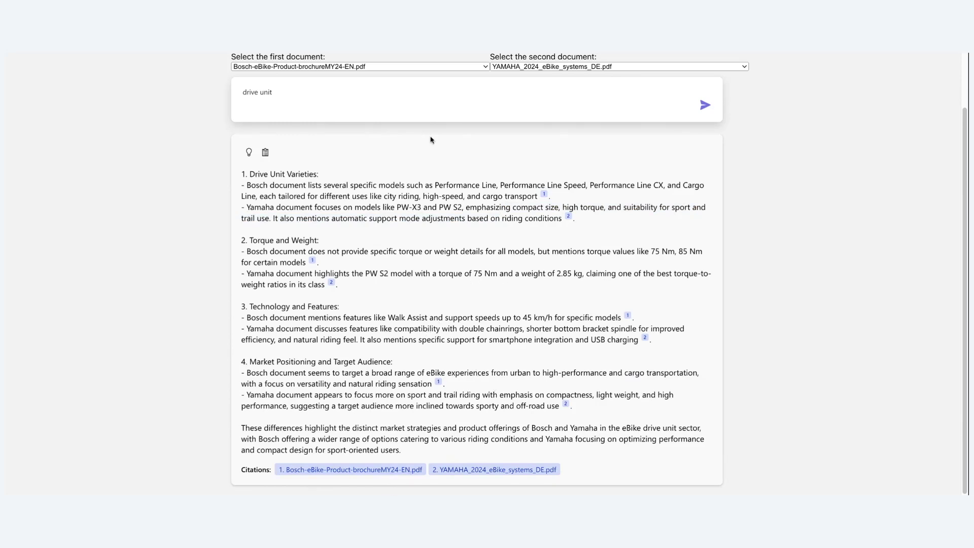
left_click(366, 469)
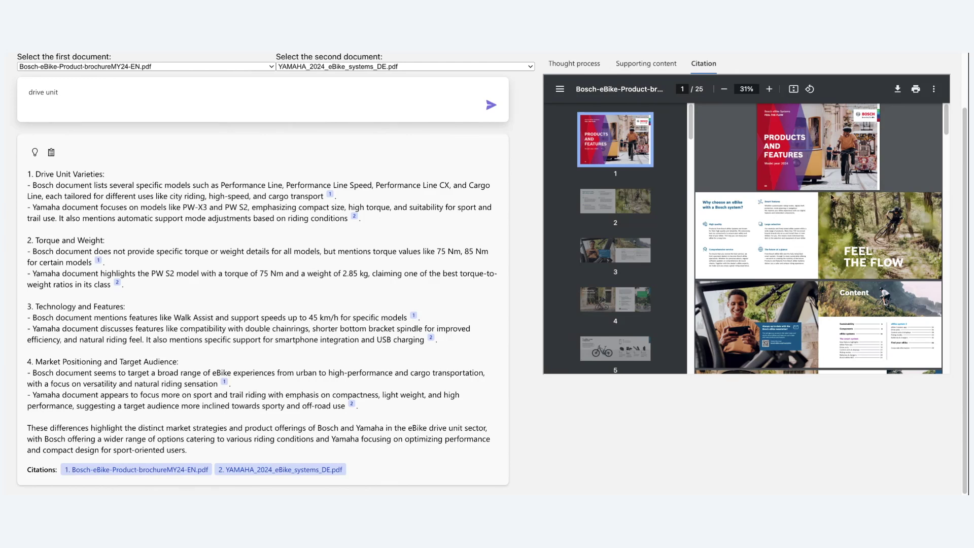
Scroll through the cited Bosch brochure forward to page 17 of 25.
scroll(815, 231, "down", 1)
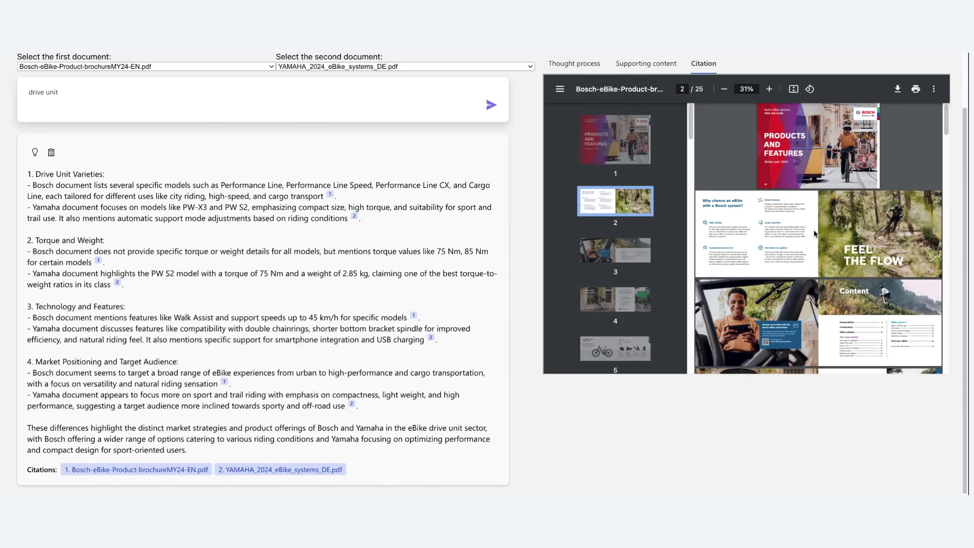
scroll(815, 234, "down", 6)
scroll(827, 238, "up", 5)
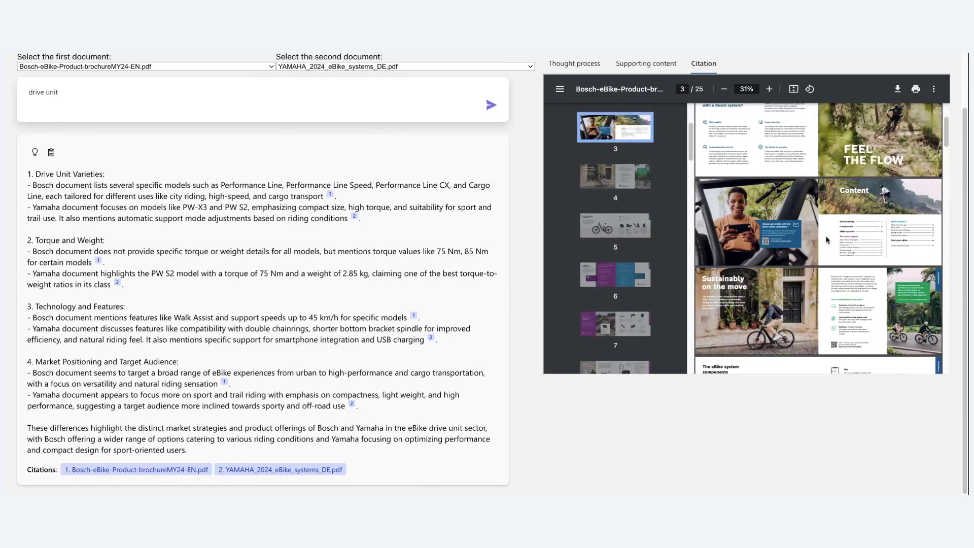
scroll(826, 239, "down", 3)
scroll(818, 272, "up", 6)
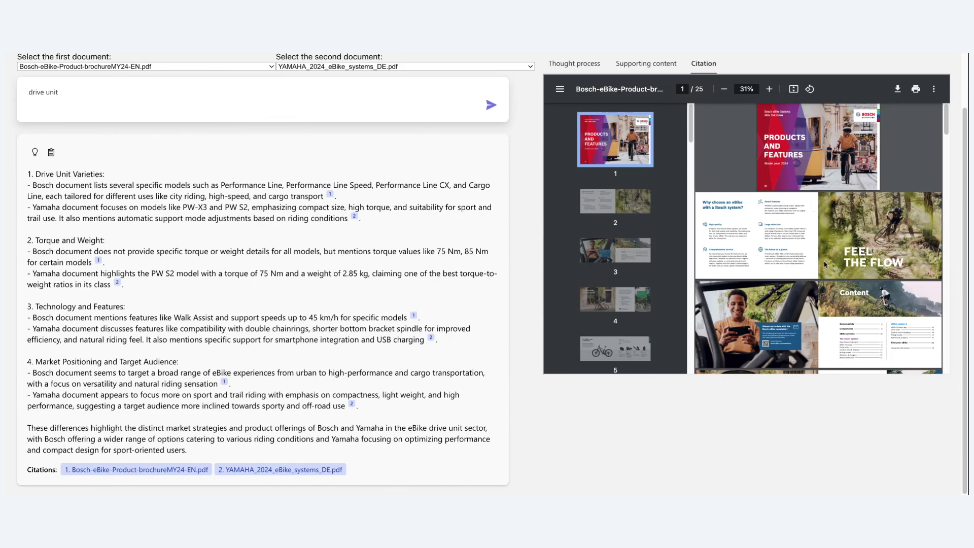
scroll(845, 288, "down", 2)
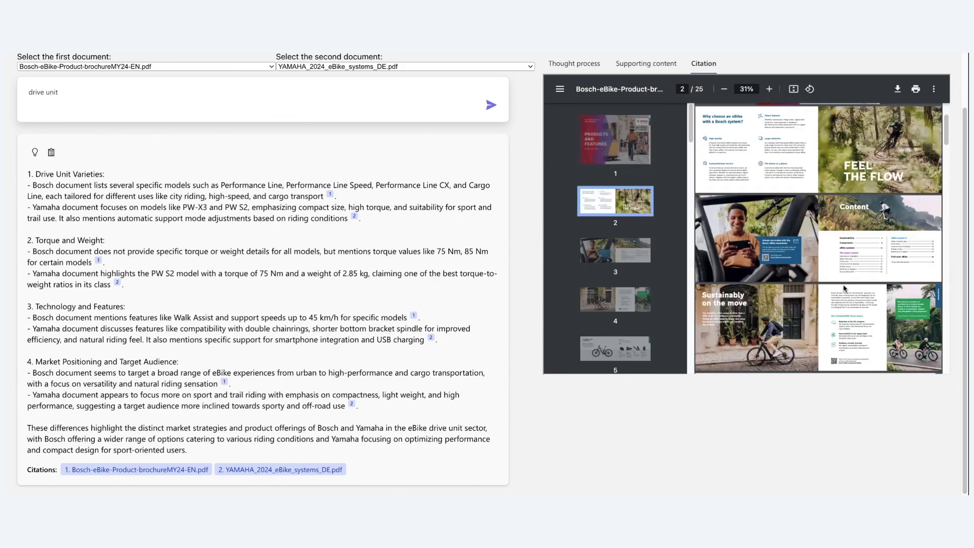
scroll(845, 288, "down", 10)
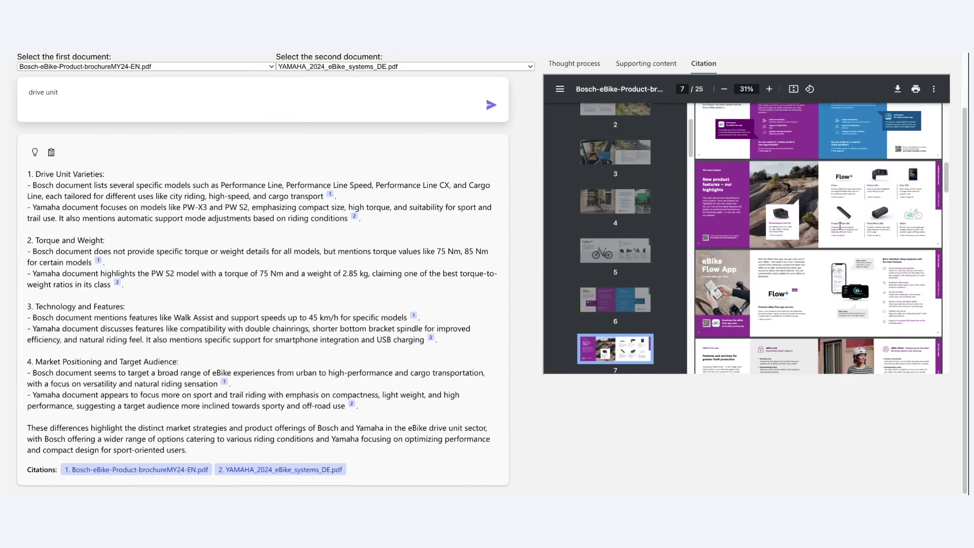
scroll(837, 233, "down", 8)
scroll(838, 269, "down", 4)
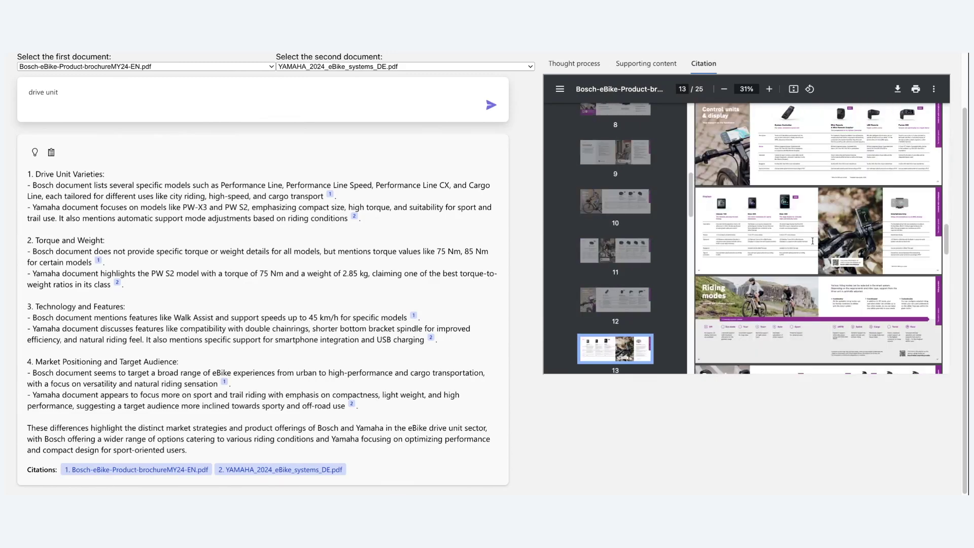
scroll(843, 264, "down", 3)
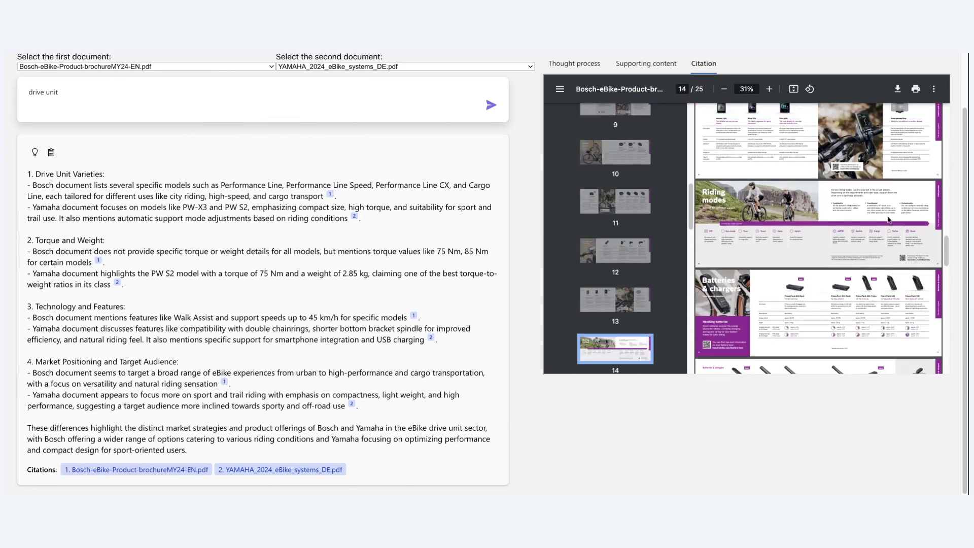
scroll(839, 317, "down", 1)
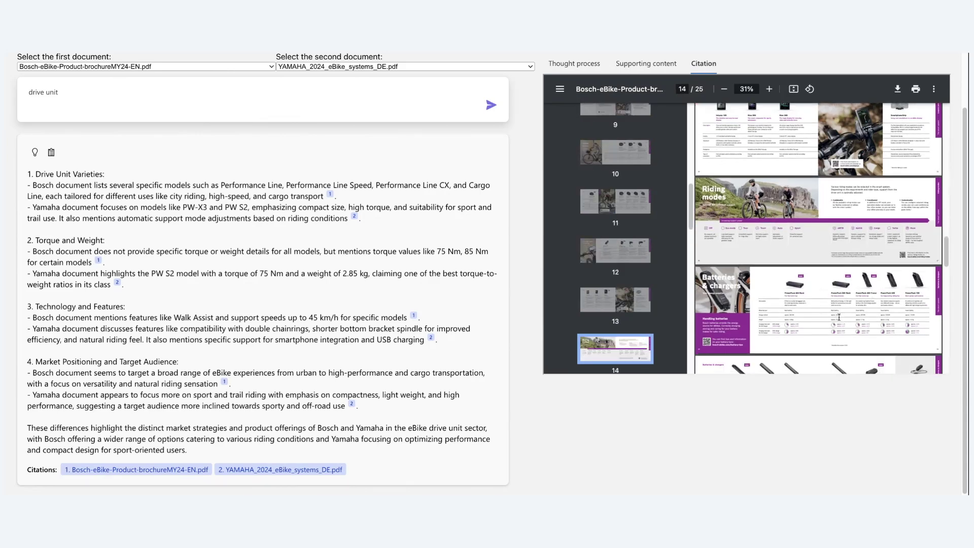
scroll(839, 318, "down", 6)
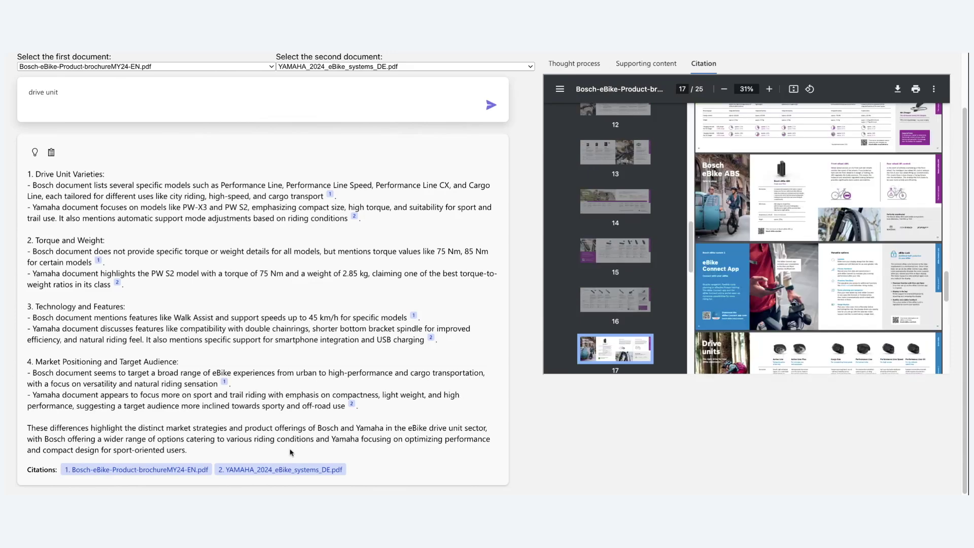
Open the second citation, YAMAHA_2024_eBike_systems_DE.pdf, and scroll through its pages.
left_click(284, 470)
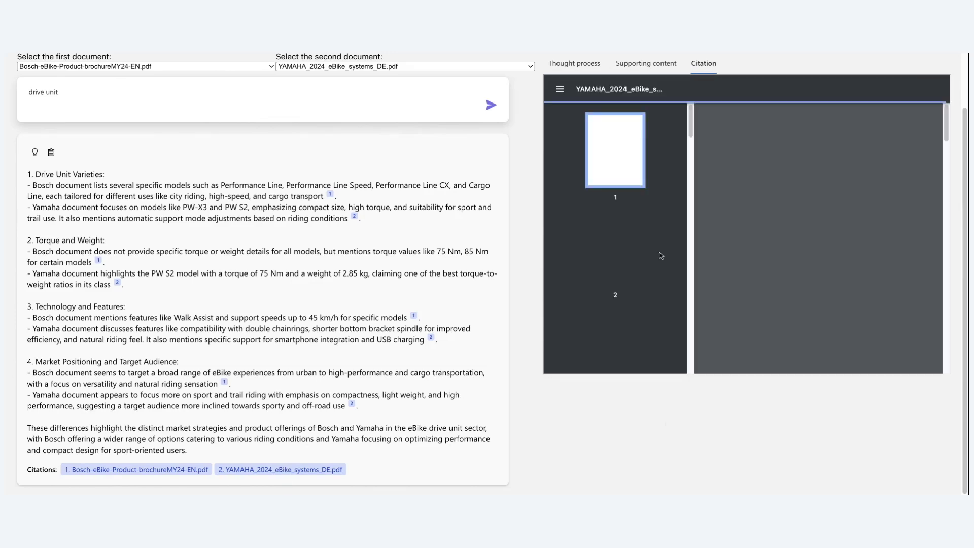
scroll(823, 274, "down", 5)
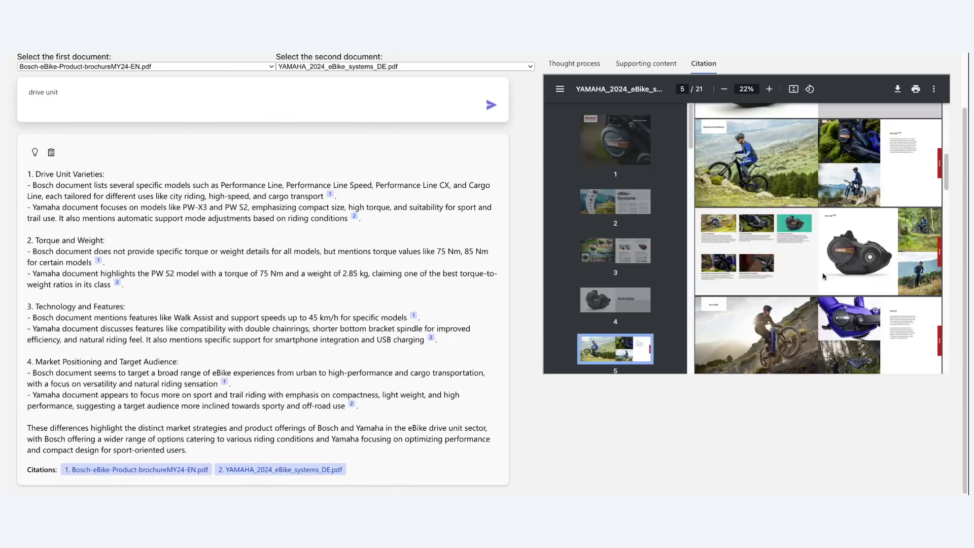
scroll(824, 275, "down", 5)
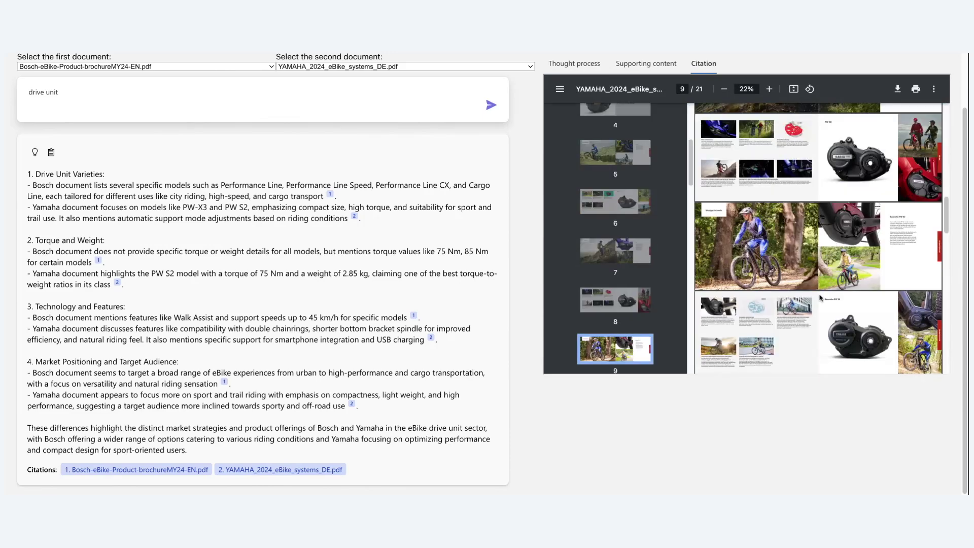
scroll(821, 298, "down", 5)
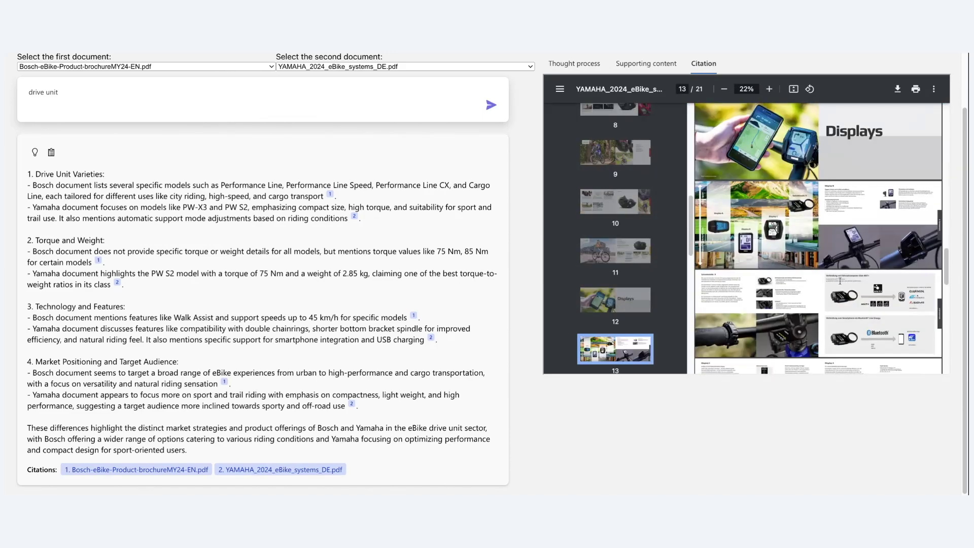
scroll(822, 290, "down", 4)
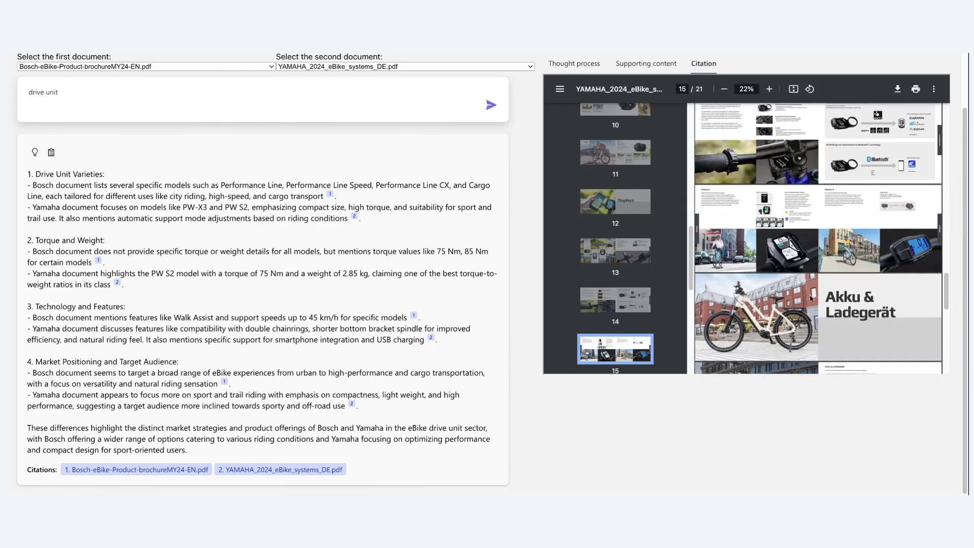
scroll(811, 299, "down", 2)
scroll(822, 297, "down", 2)
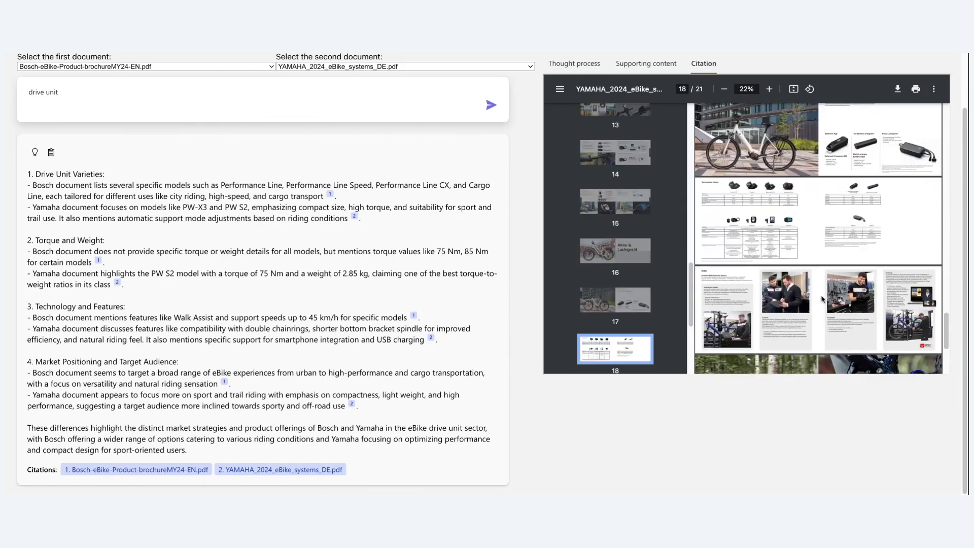
scroll(822, 299, "down", 2)
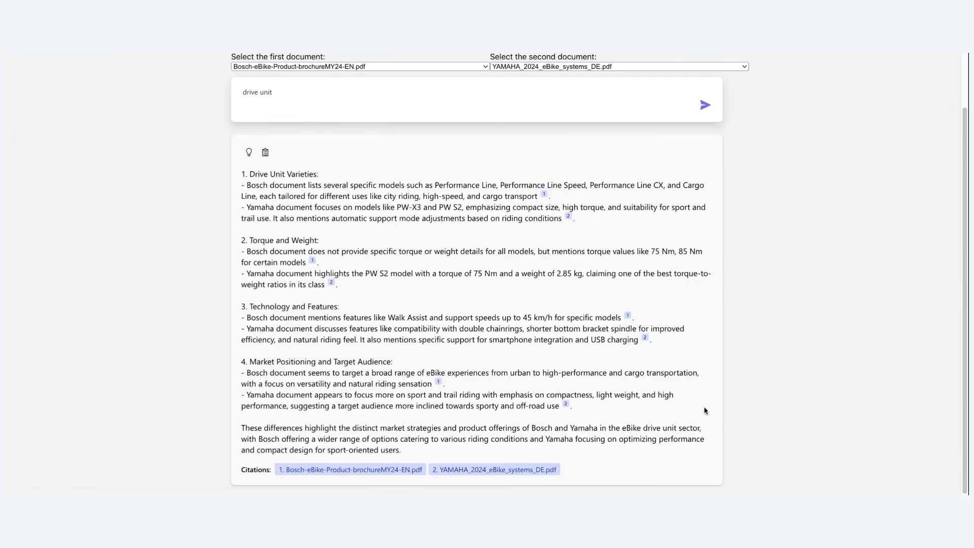
Scroll back up and place the caret in the question box.
scroll(702, 411, "up", 1)
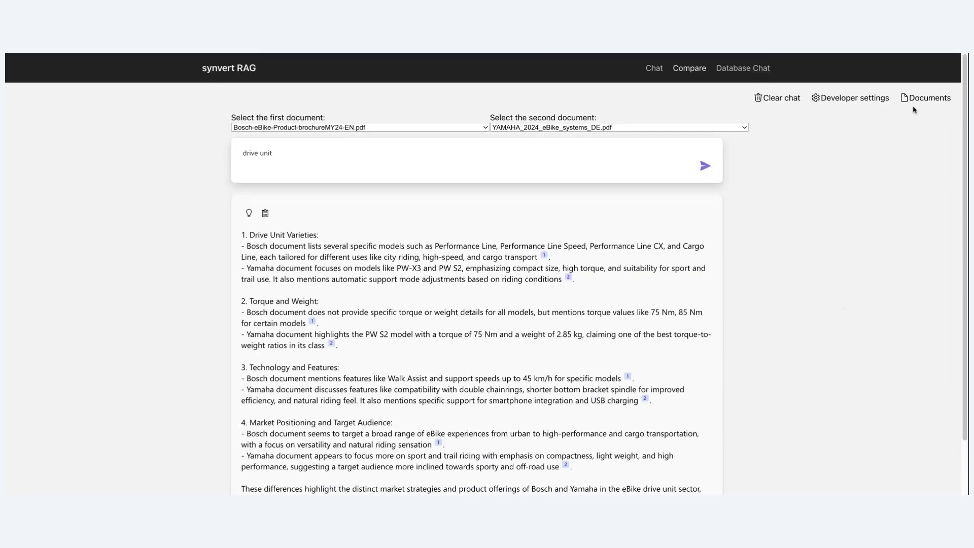
left_click(639, 156)
Pair EU terms of use with Terms of use - March 2023 _ OpenAI.pdf and compare on 'content ownership'.
left_click(561, 143)
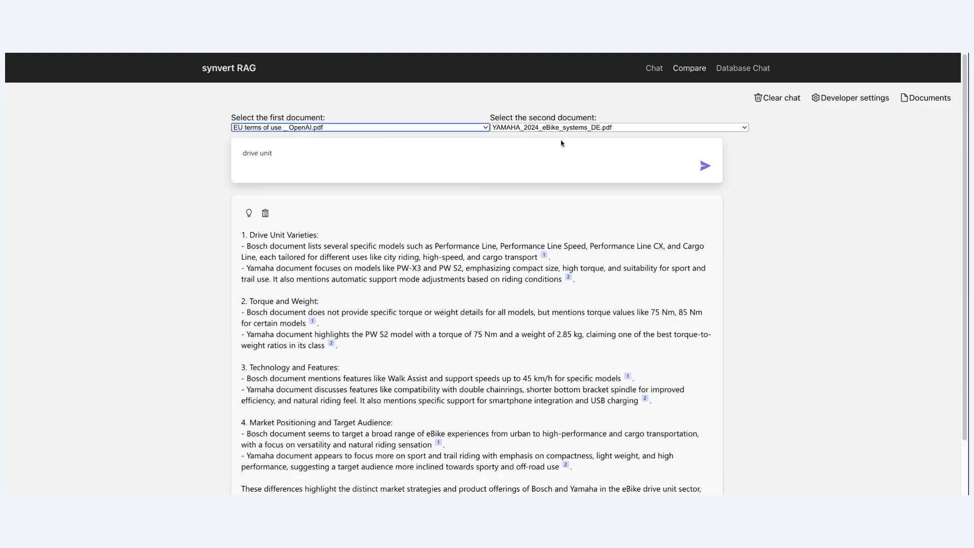
left_click(568, 134)
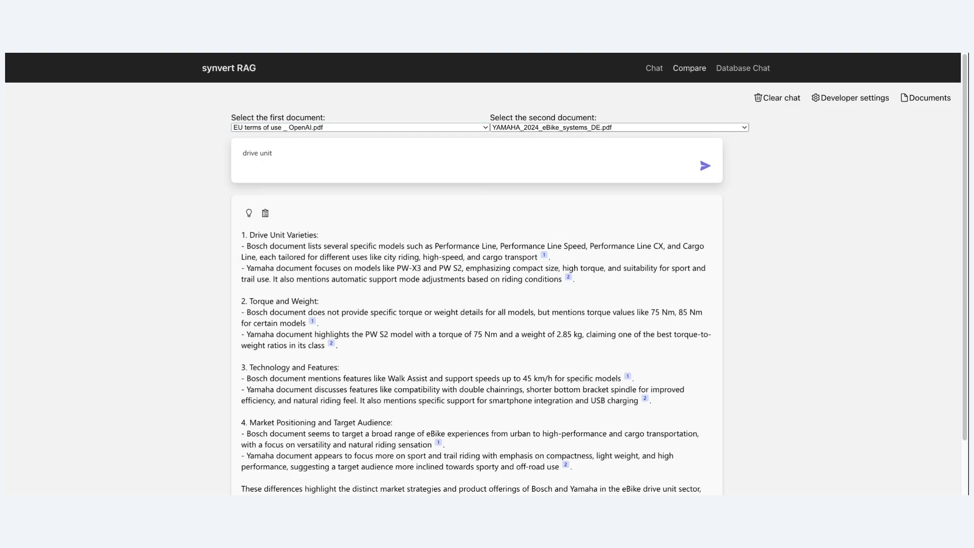
left_click(617, 128)
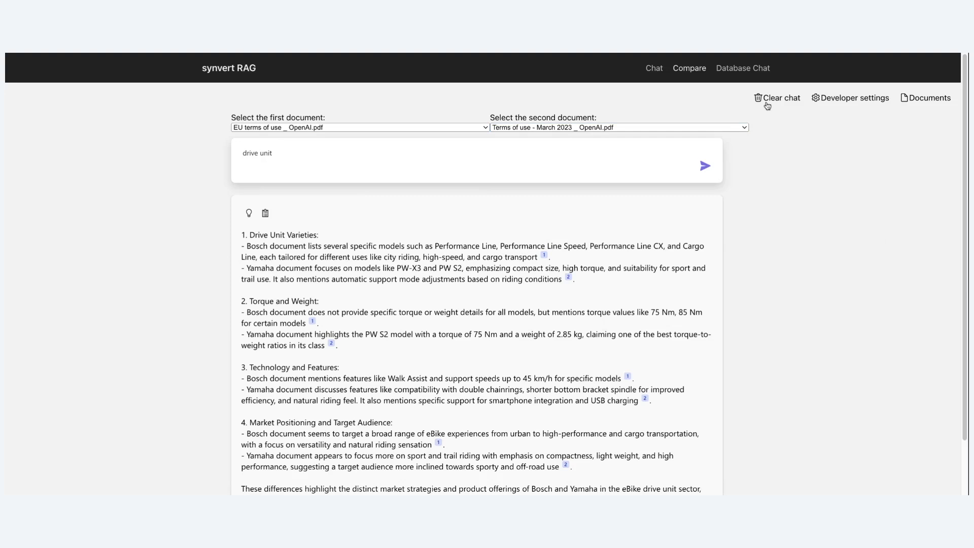
key("ctrl+a")
type("content ownership")
key("Return")
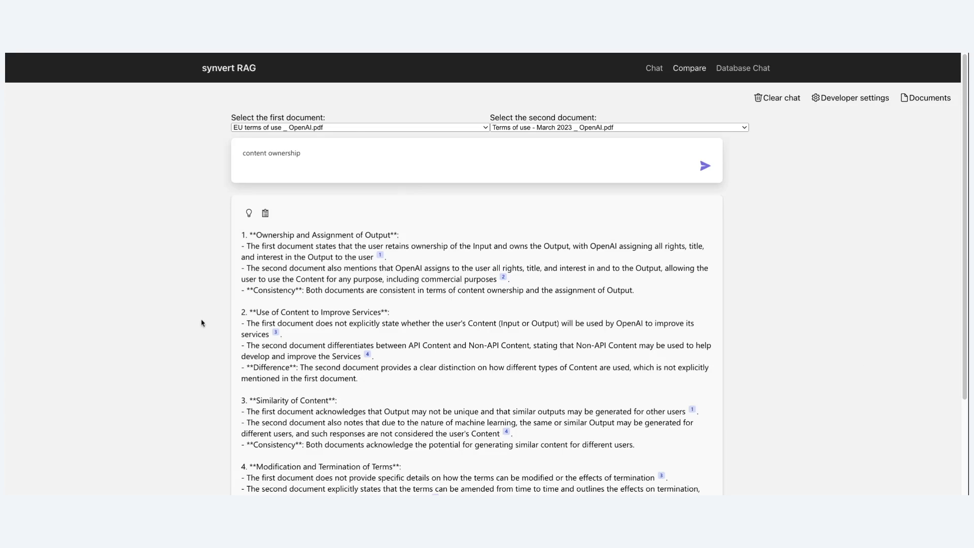
scroll(206, 327, "down", 2)
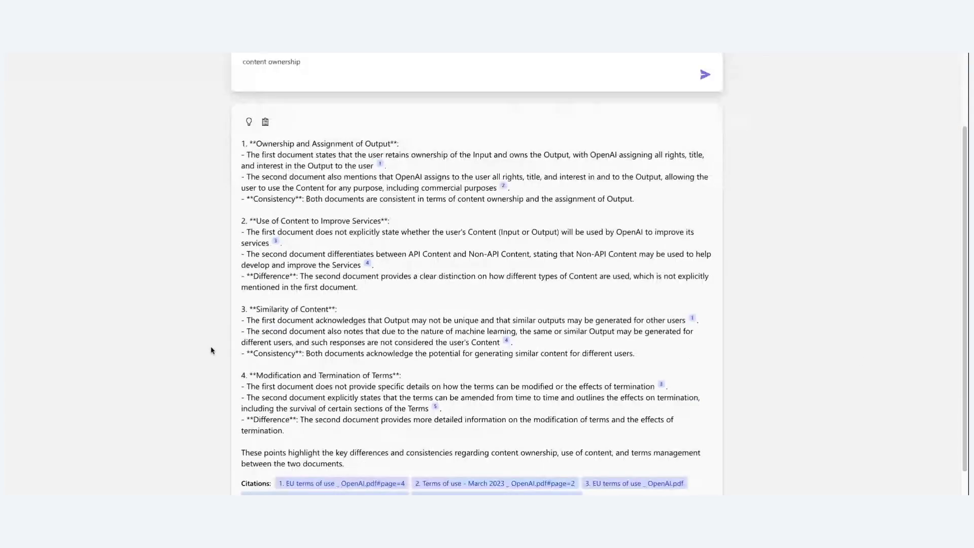
scroll(283, 149, "up", 2)
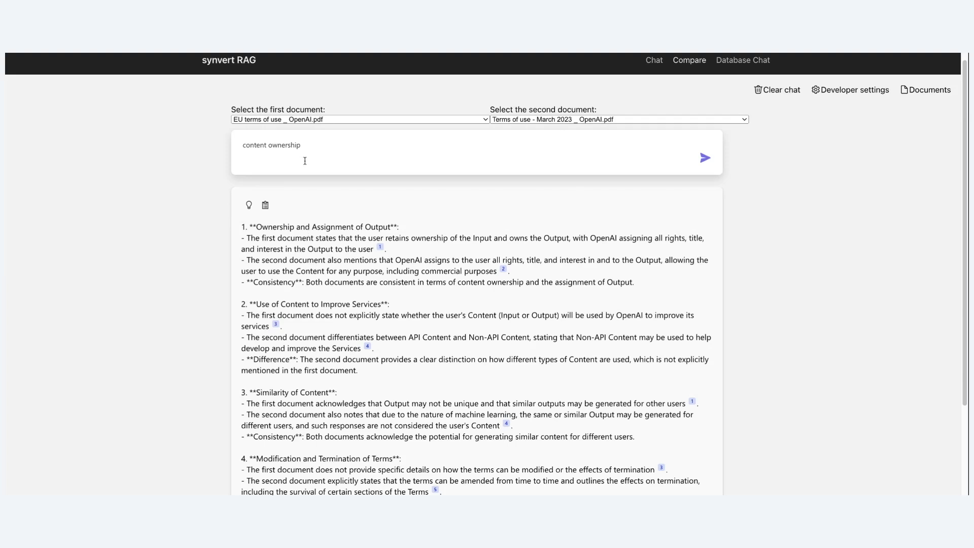
triple_click(248, 243)
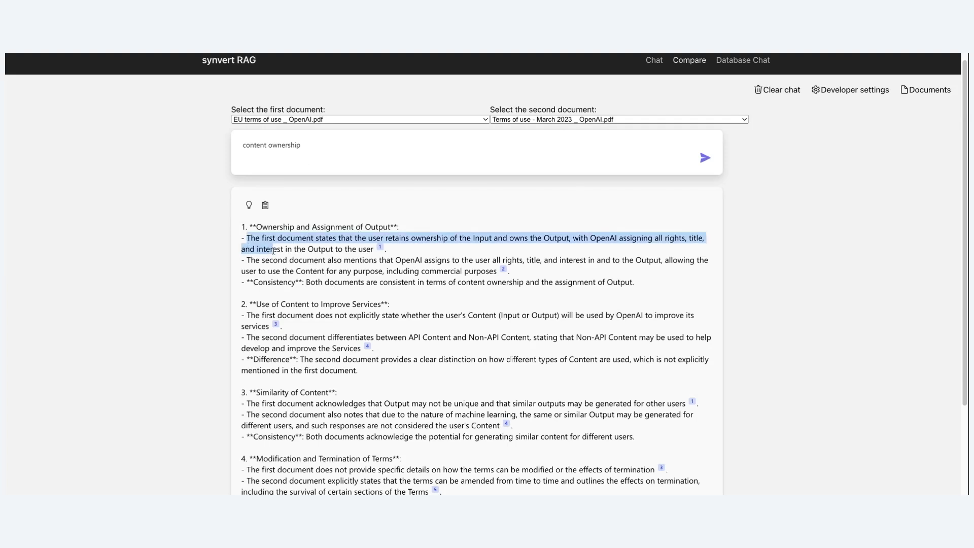
left_click(489, 269)
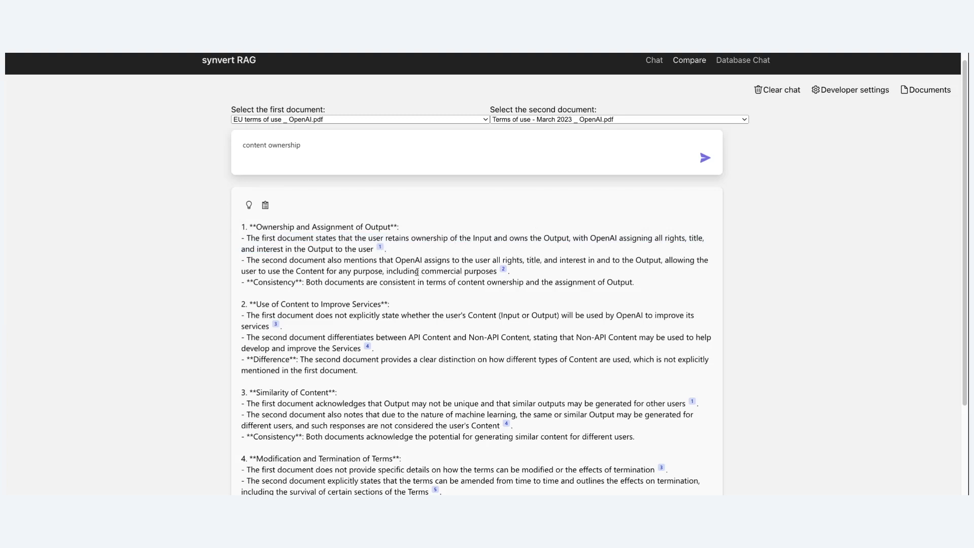
left_click_drag(278, 260, 366, 261)
left_click(365, 260)
left_click_drag(429, 263, 621, 265)
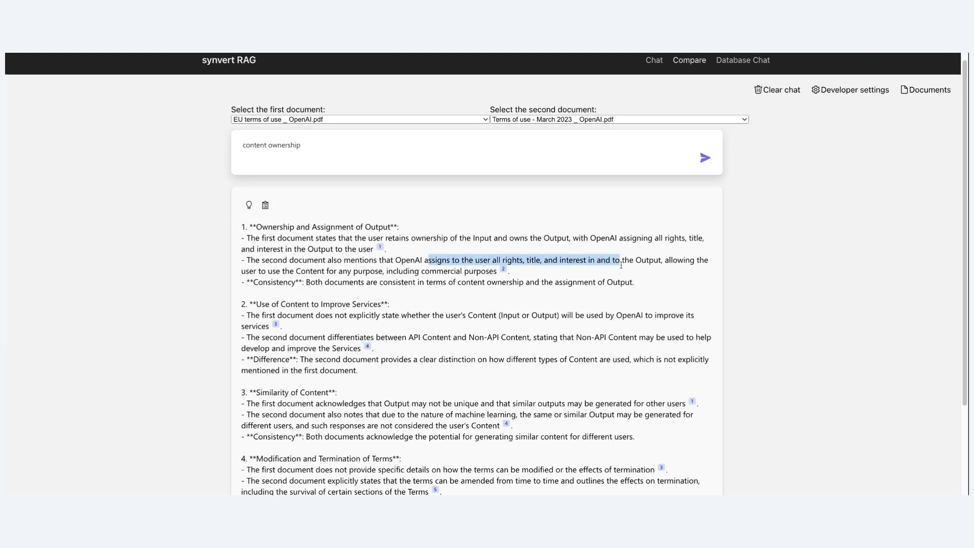
left_click(451, 264)
left_click_drag(426, 261, 611, 274)
left_click(589, 278)
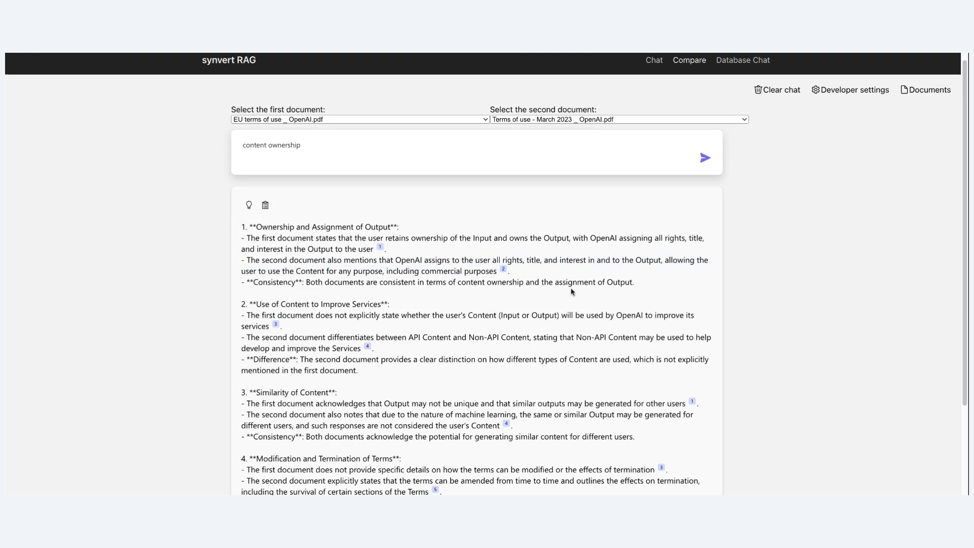
double_click(576, 282)
left_click(593, 297)
left_click_drag(487, 282, 514, 280)
left_click(571, 287)
scroll(455, 315, "down", 2)
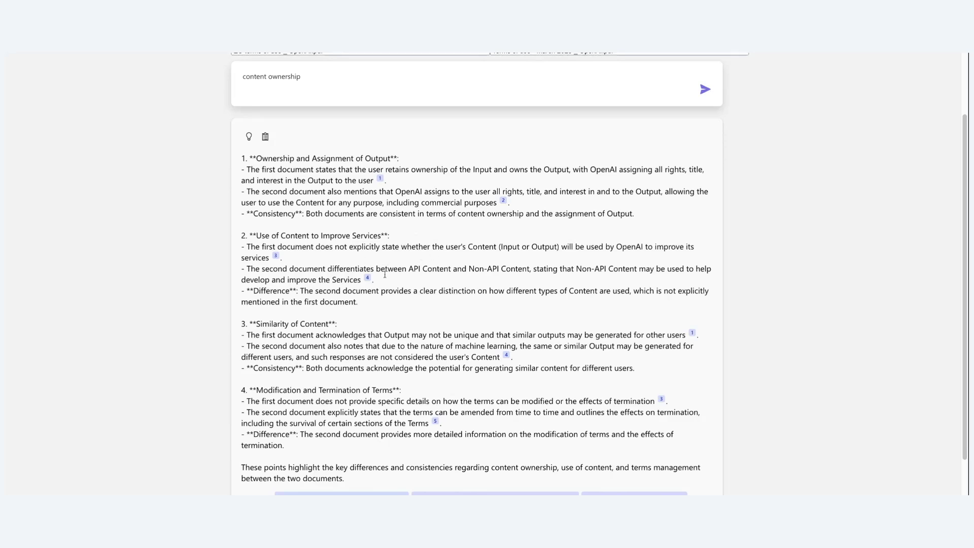
left_click_drag(237, 239, 290, 297)
left_click(289, 297)
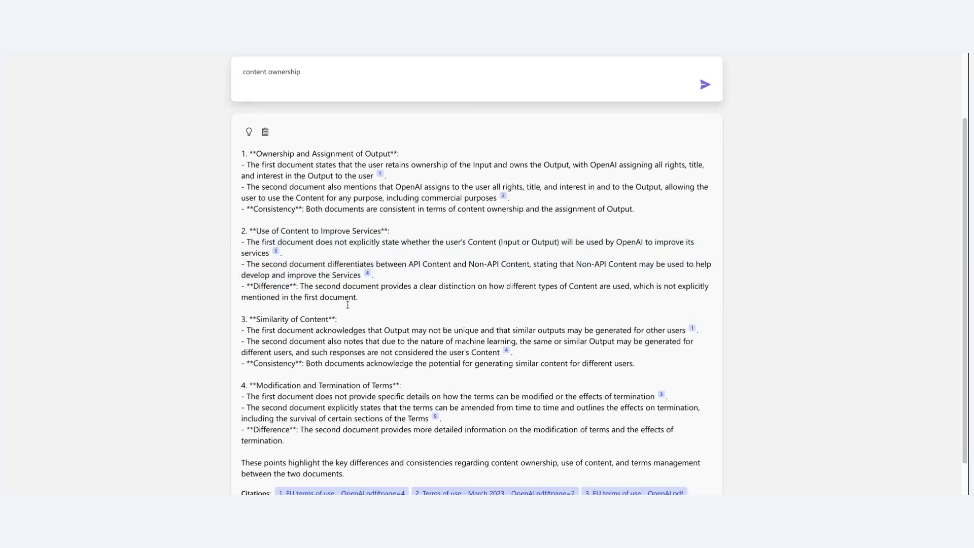
scroll(285, 254, "down", 1)
left_click_drag(277, 246, 445, 249)
left_click(455, 254)
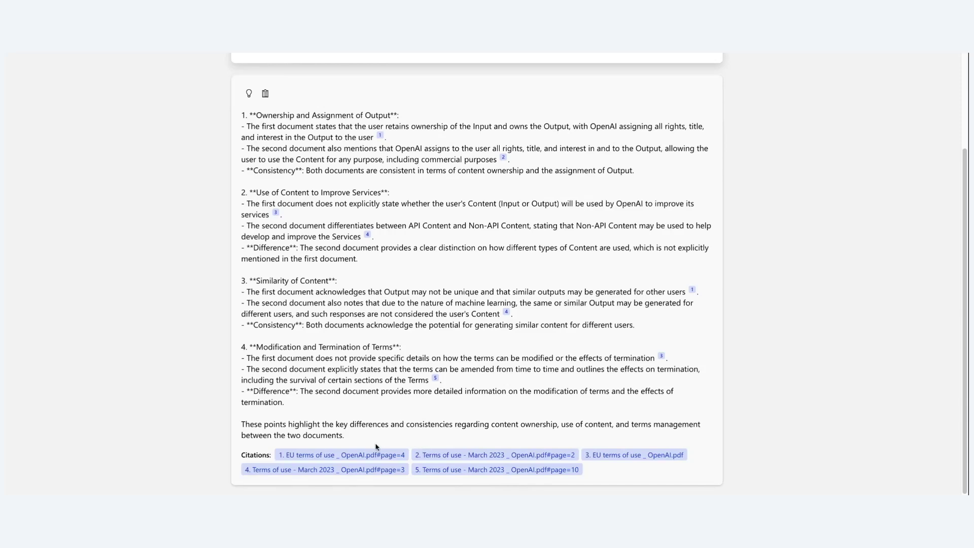
Open the first citation's EU terms of use PDF at page 1 and follow its previous versions link.
left_click(365, 455)
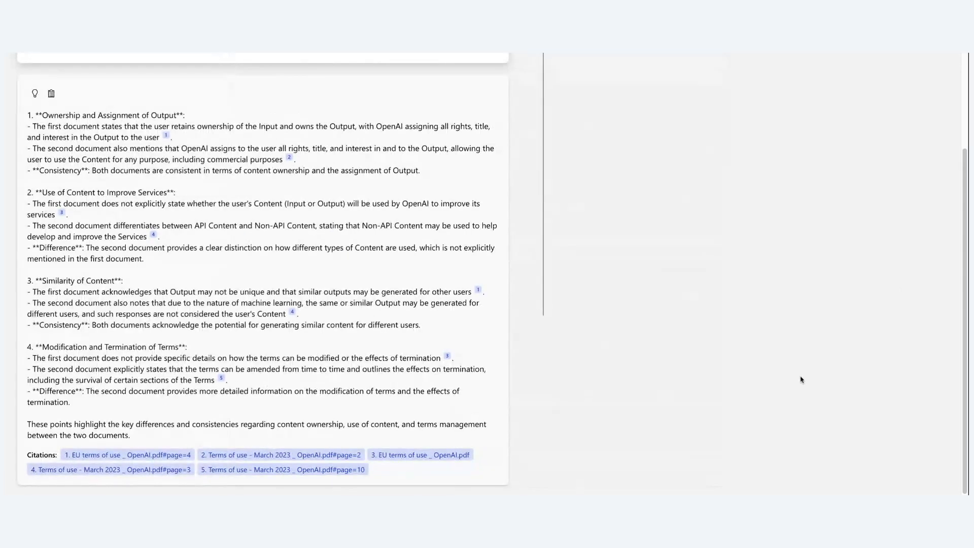
scroll(901, 290, "up", 2)
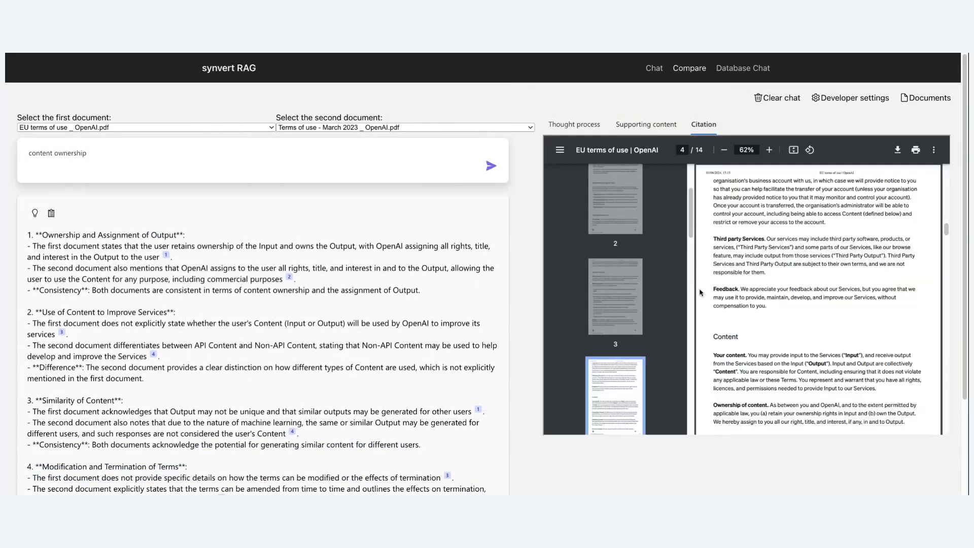
scroll(617, 284, "up", 3)
left_click(610, 214)
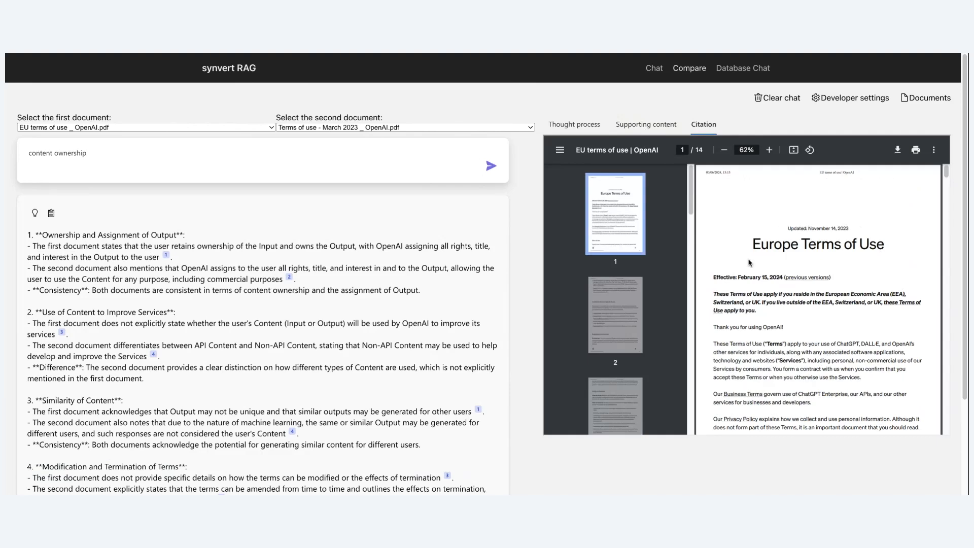
left_click(810, 283)
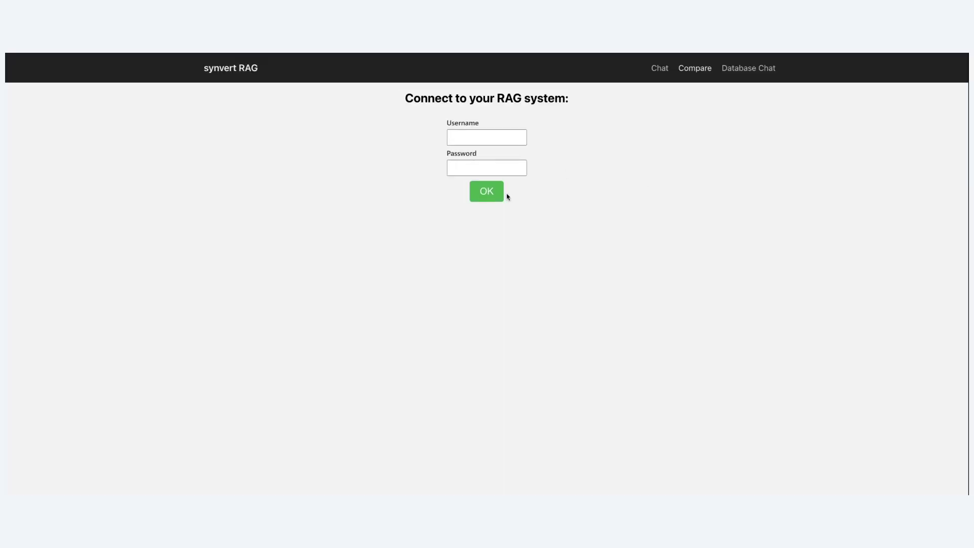
Log back in, pick EU terms of use and the March 2023 terms, and compare on 'content ownership'.
left_click(486, 195)
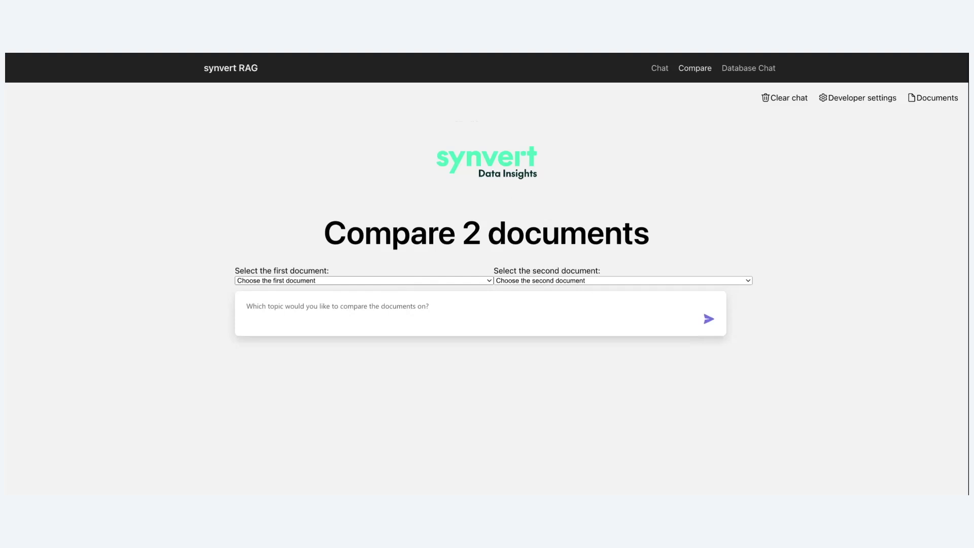
left_click(364, 280)
left_click(496, 288)
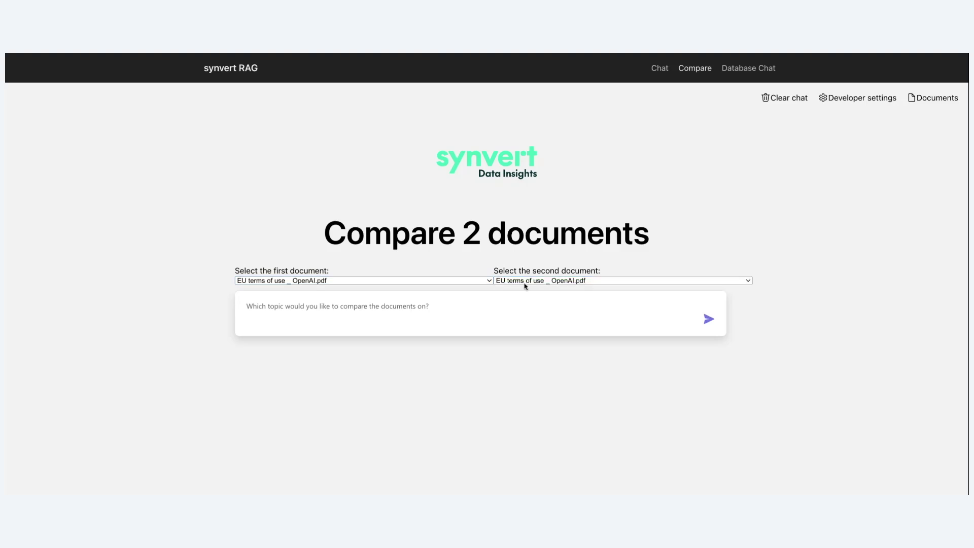
key("Down")
left_click(470, 318)
type("co")
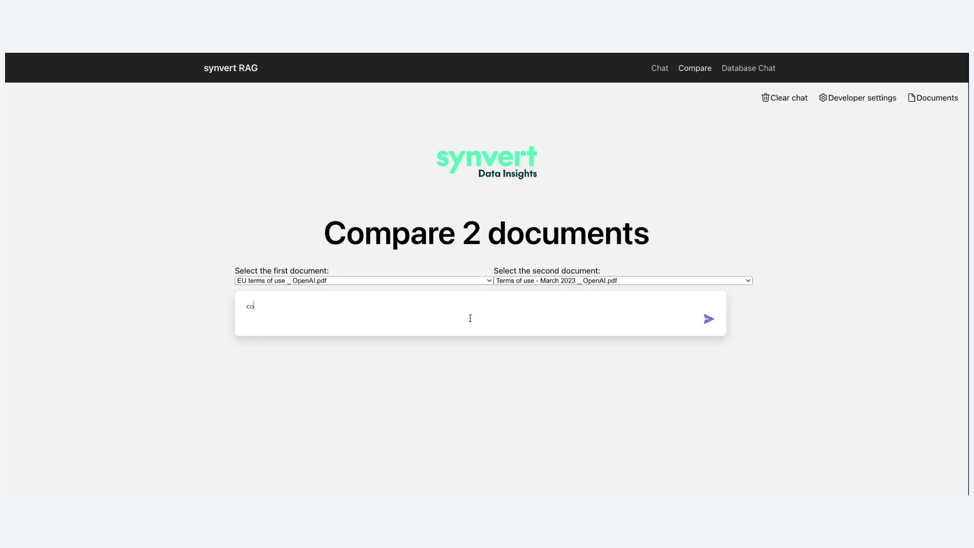
type("ntent ownership")
key("Return")
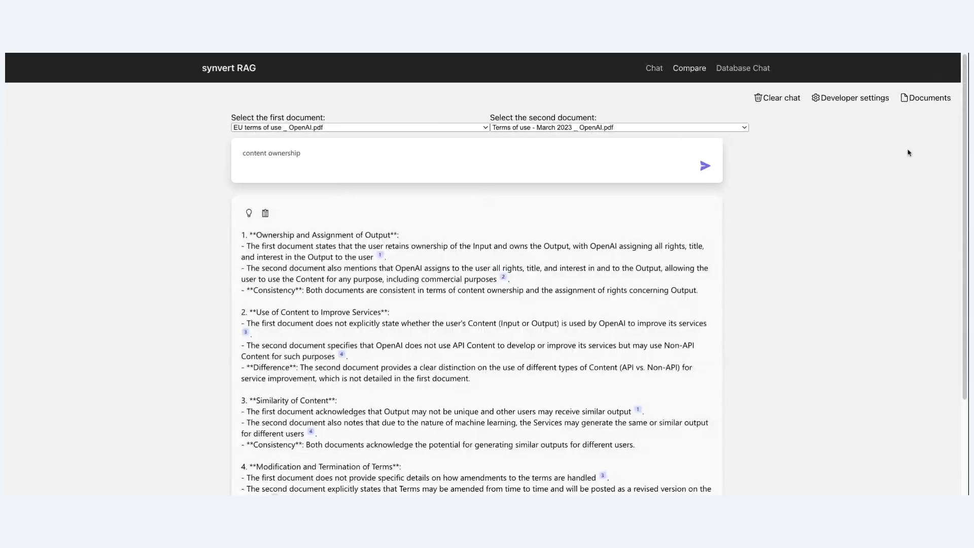
scroll(540, 445, "down", 3)
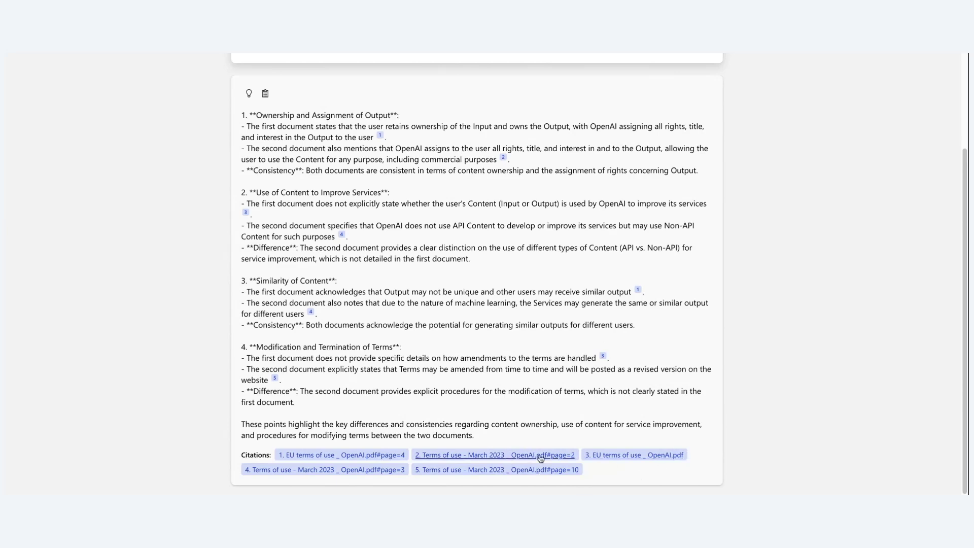
left_click(559, 455)
Reload the second citation's source in the citation pane beside the answer.
scroll(700, 396, "up", 2)
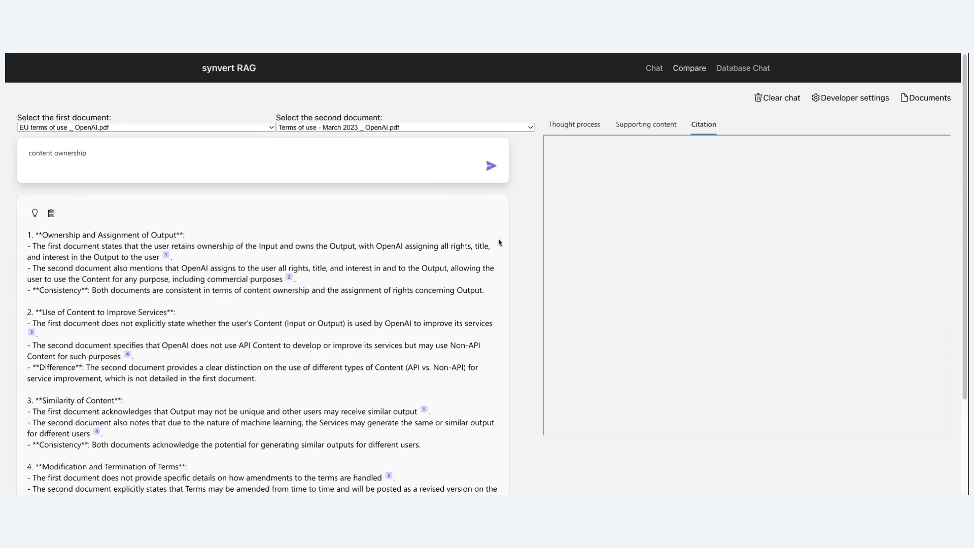
scroll(225, 419, "down", 2)
left_click(264, 456)
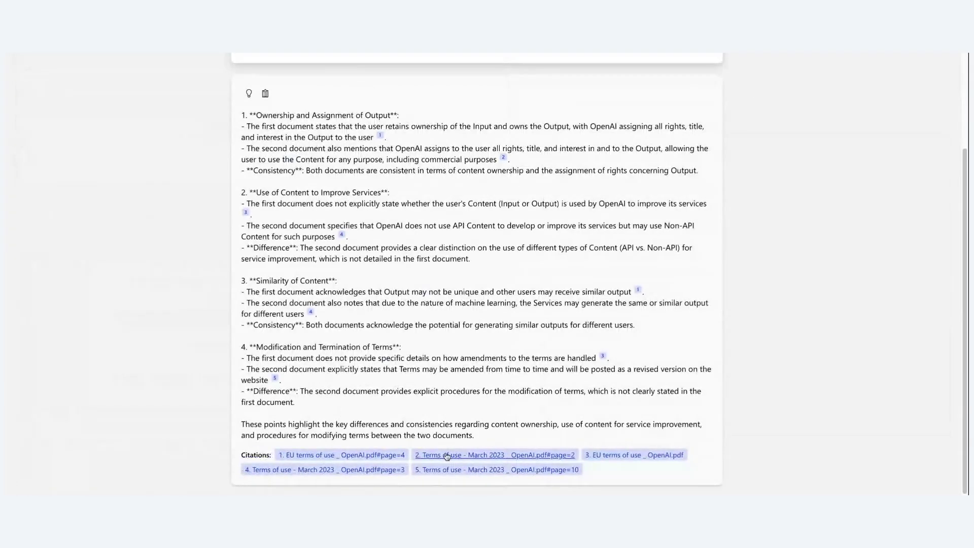
scroll(553, 394, "up", 2)
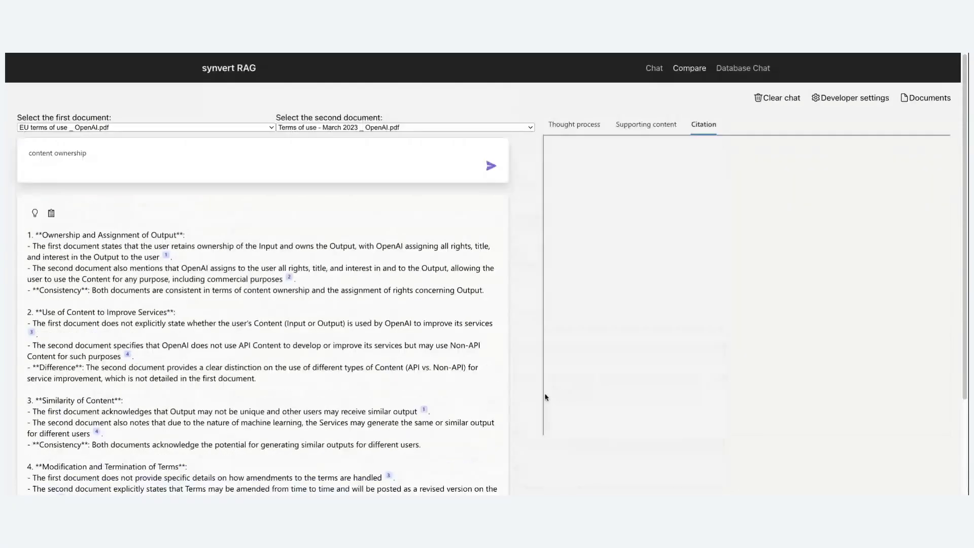
Go to the Database Chat login page and bring up the SQLite sample database's table diagram.
left_click(756, 70)
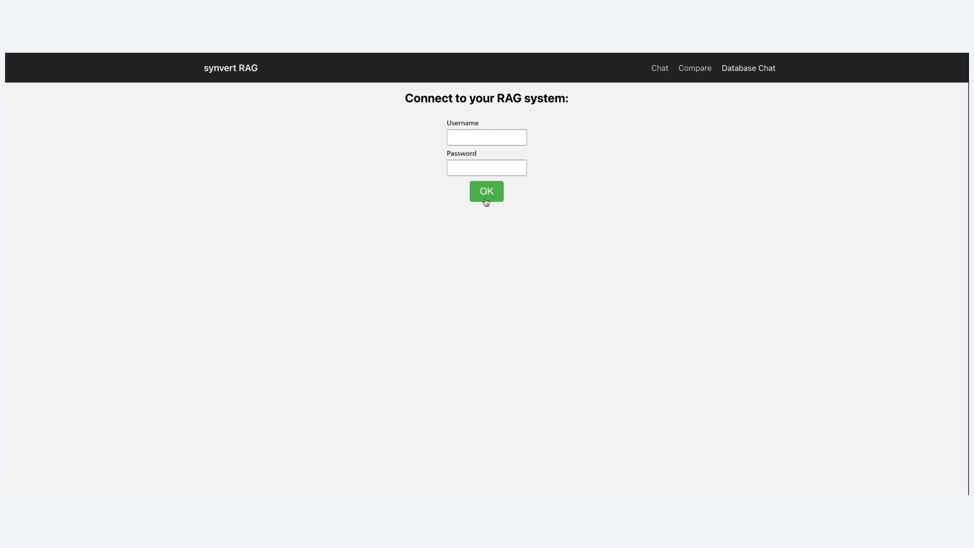
left_click(477, 138)
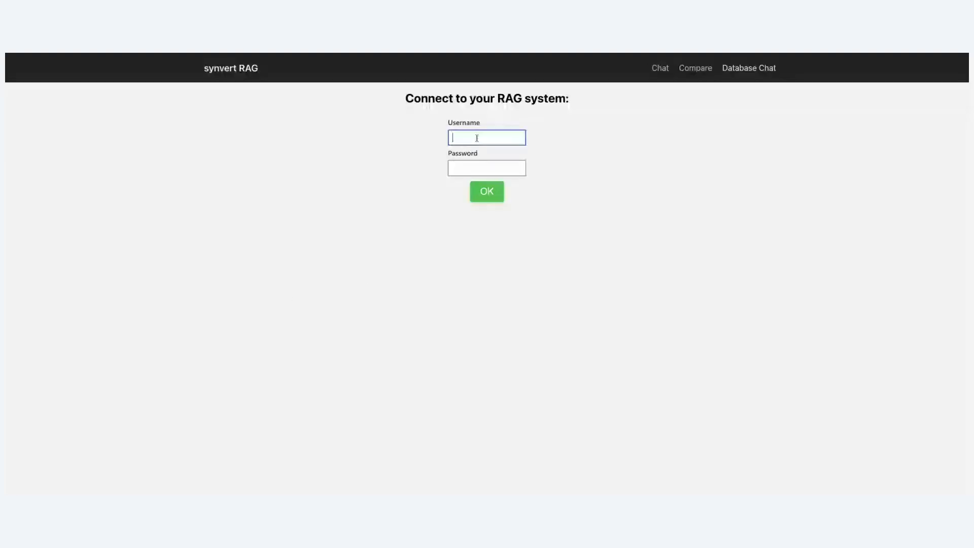
left_click(481, 204)
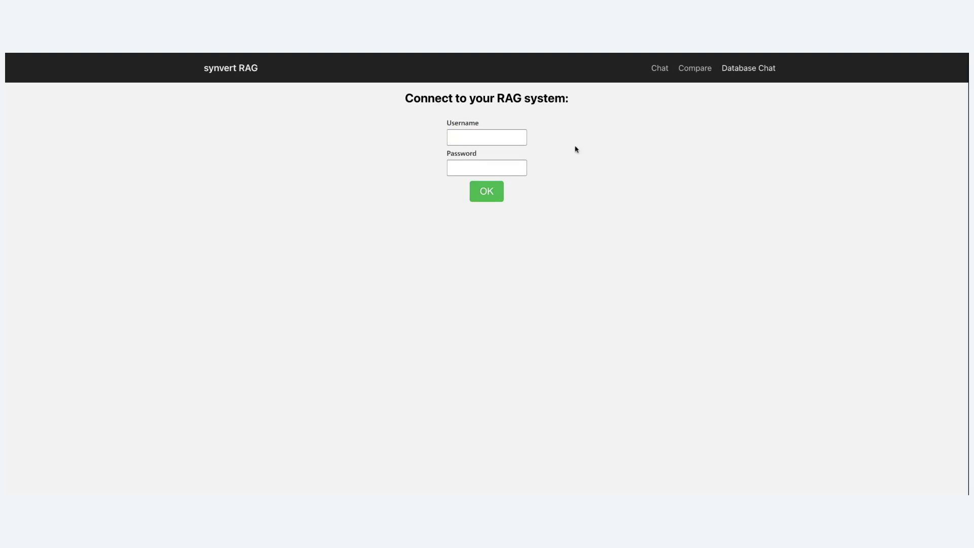
left_click(464, 136)
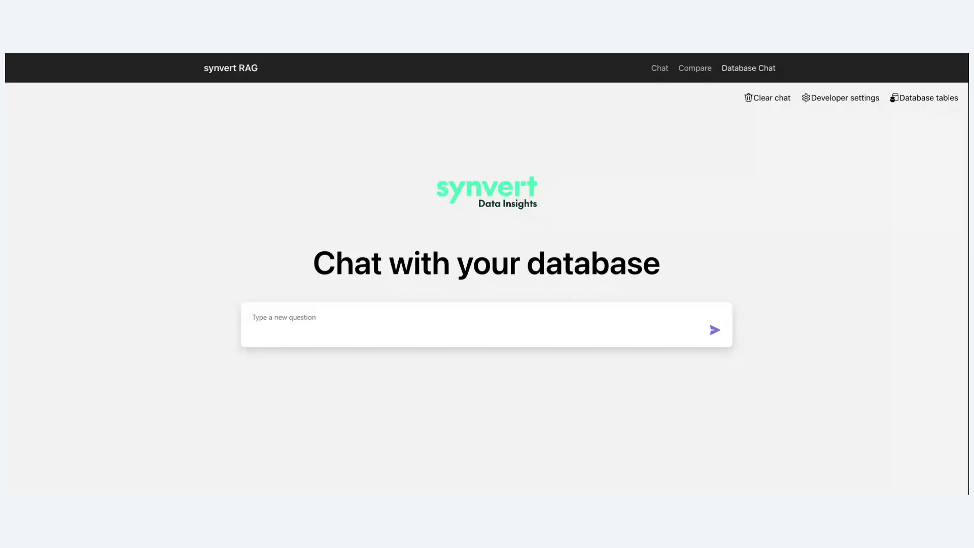
Enter the question 'show me an overview of the sales from 2013 on a monthly basis?'.
type("show me an overview of the sales from ")
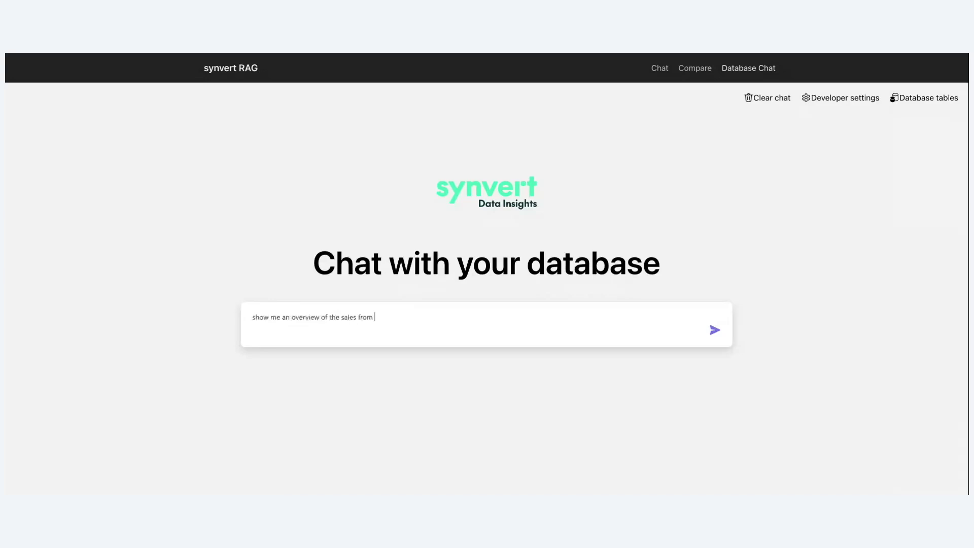
type("2013 on a monthly basis?")
Submit the monthly 2013 sales question and get January–December totals, e.g. November $49.62.
key("Return")
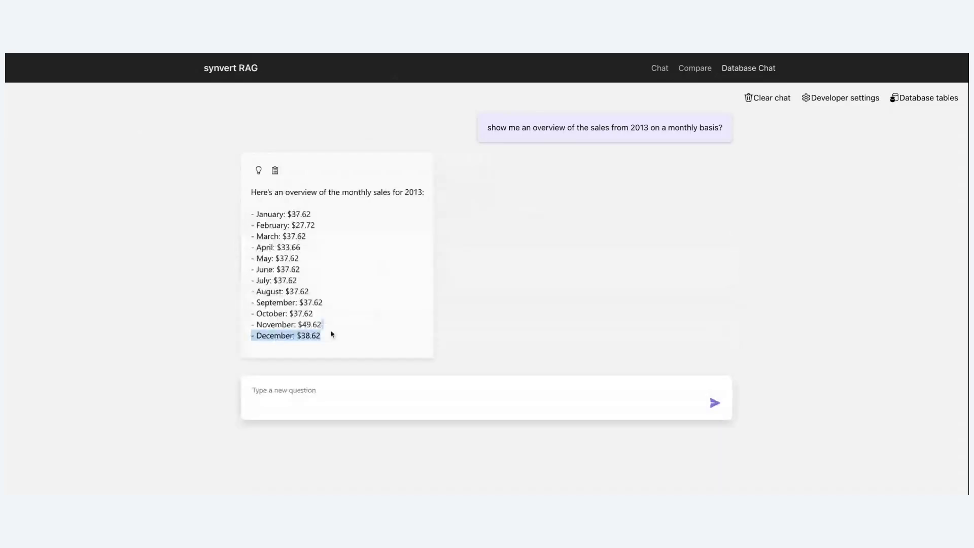
left_click(273, 174)
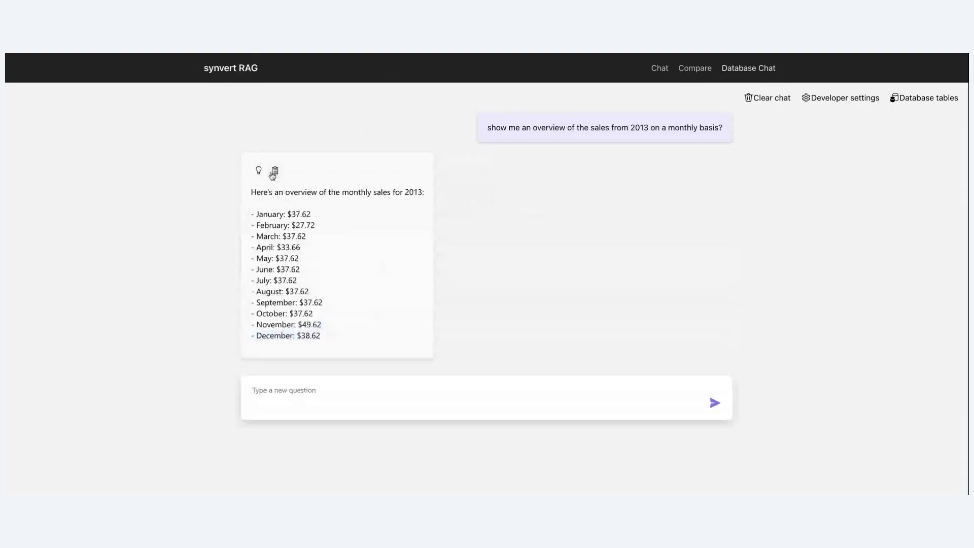
left_click(273, 174)
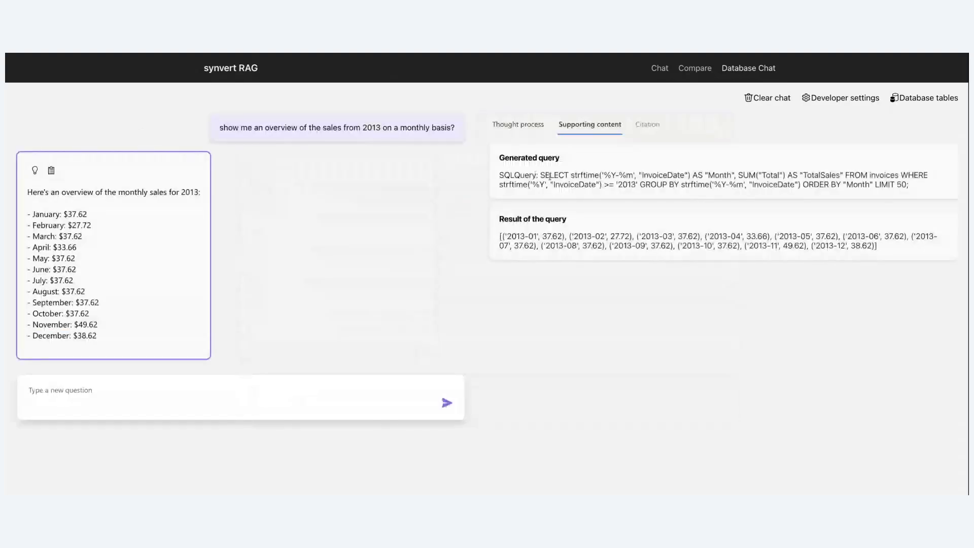
double_click(587, 174)
left_click(650, 171)
double_click(630, 175)
double_click(720, 175)
left_click(774, 172)
double_click(914, 175)
left_click(654, 185)
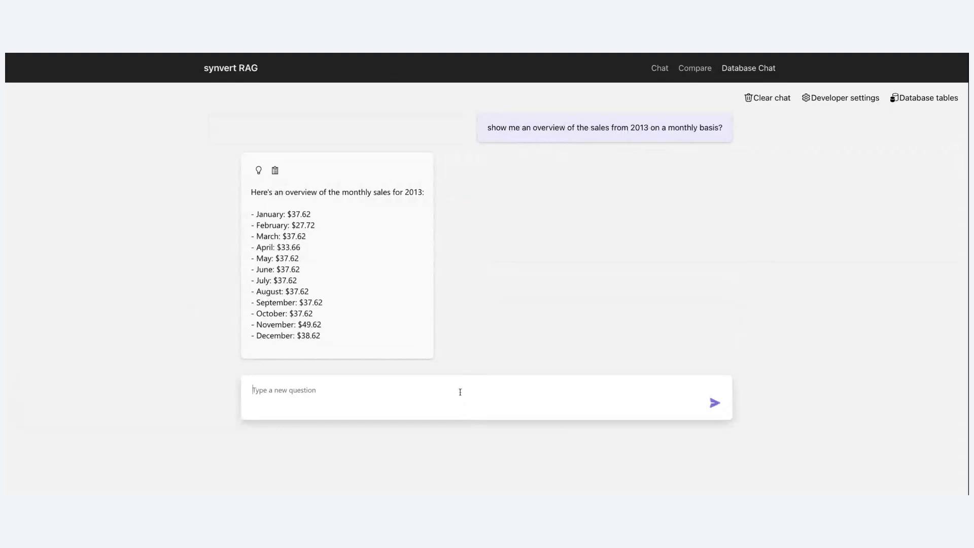
Ask which customer paid the most in the first quarter of 2013.
type("which customer paid the most money in the first quarter of 2013?")
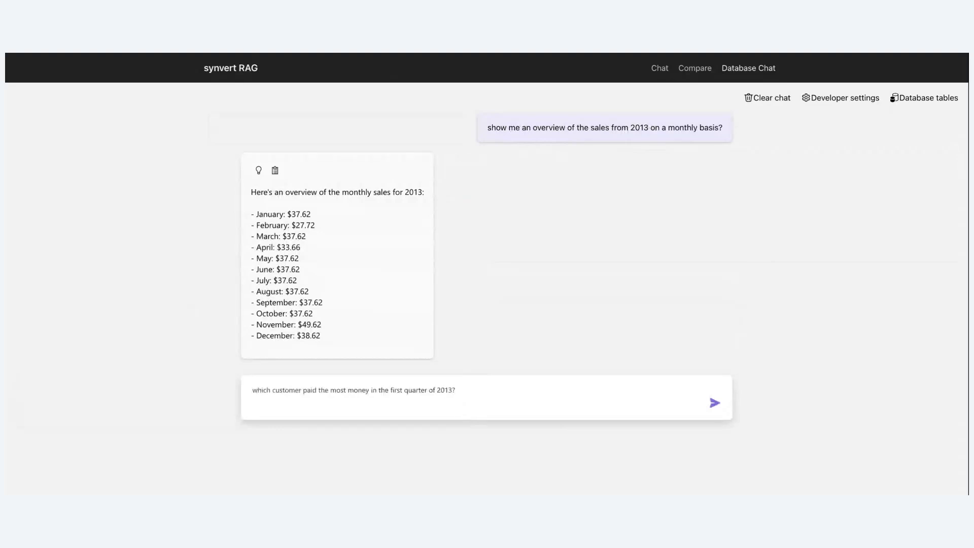
key("Return")
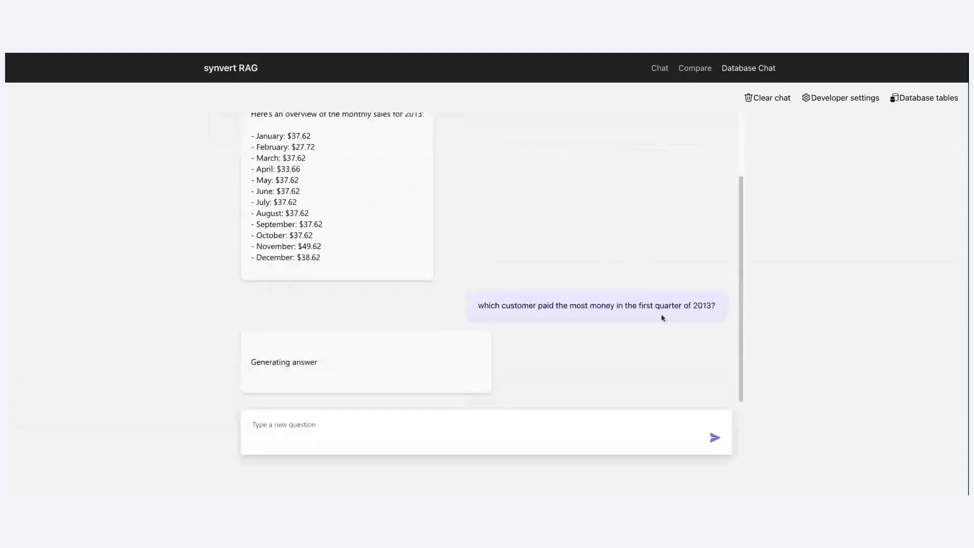
left_click_drag(638, 305, 736, 304)
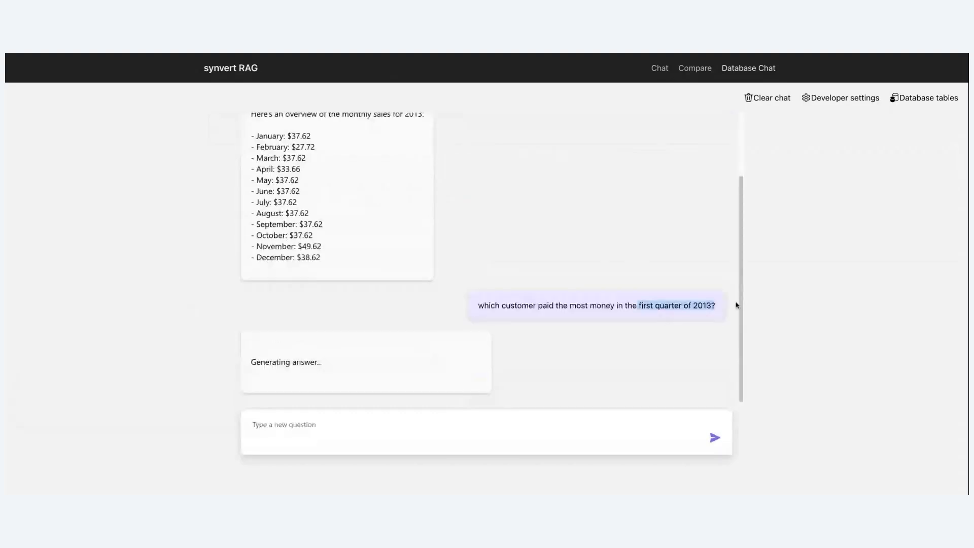
left_click(731, 353)
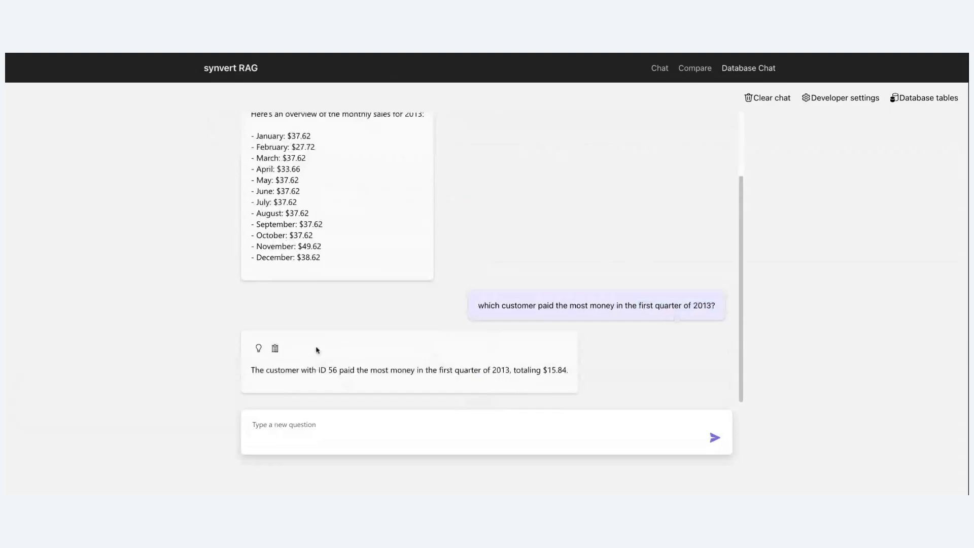
Inspect the generated SQL's BETWEEN '01' AND '03' month filter, then close the query details.
left_click(275, 349)
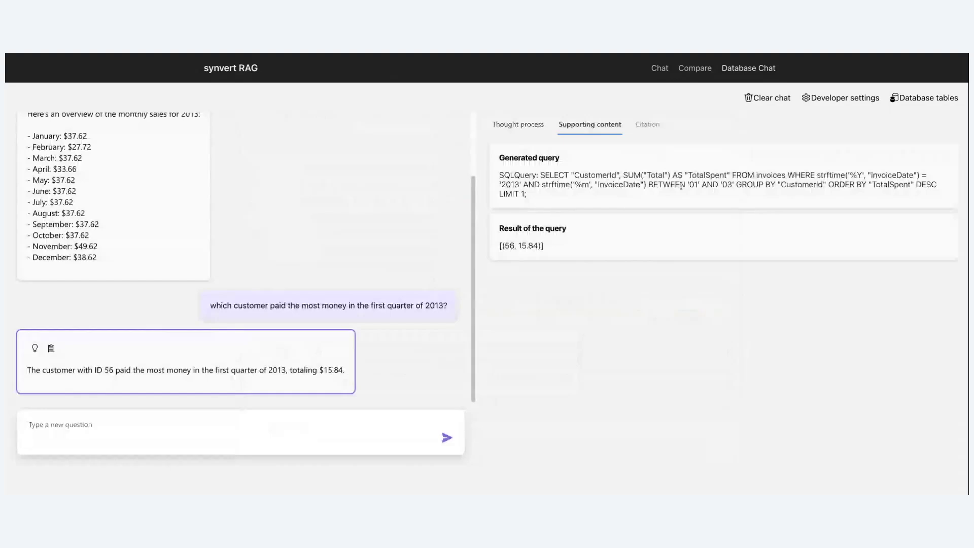
left_click_drag(649, 185, 749, 275)
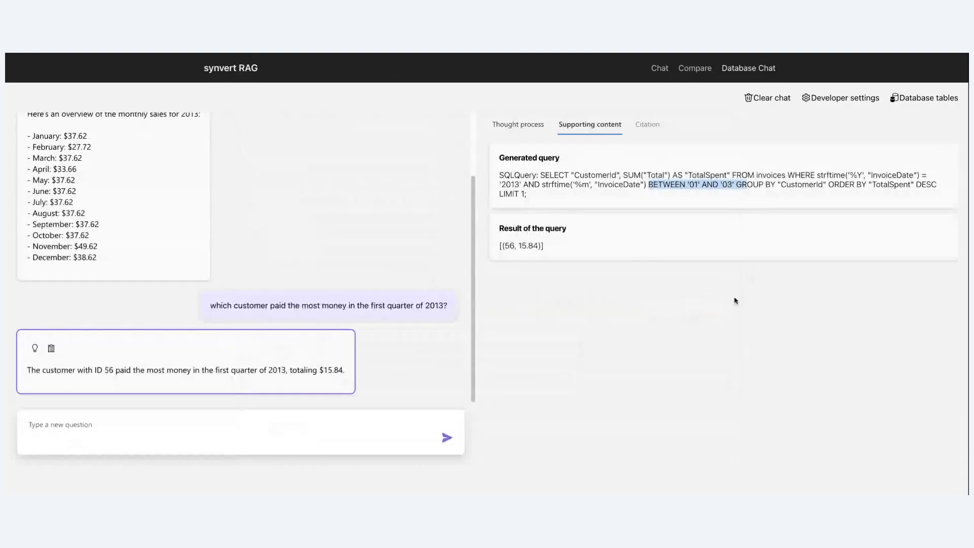
left_click(589, 127)
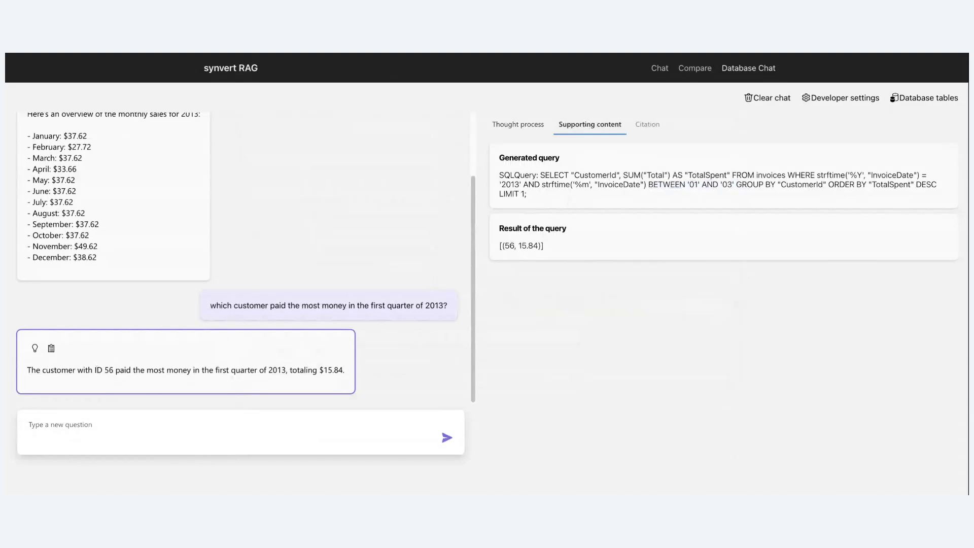
left_click(585, 127)
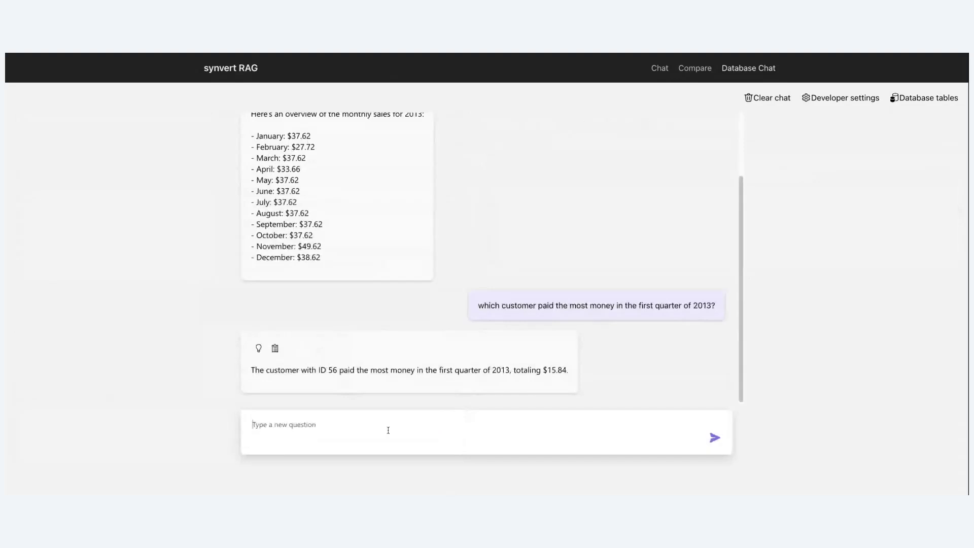
Ask for the customer's first name, last name and address, then their support employee.
type("who is this customer, tell me first name and last name and ad")
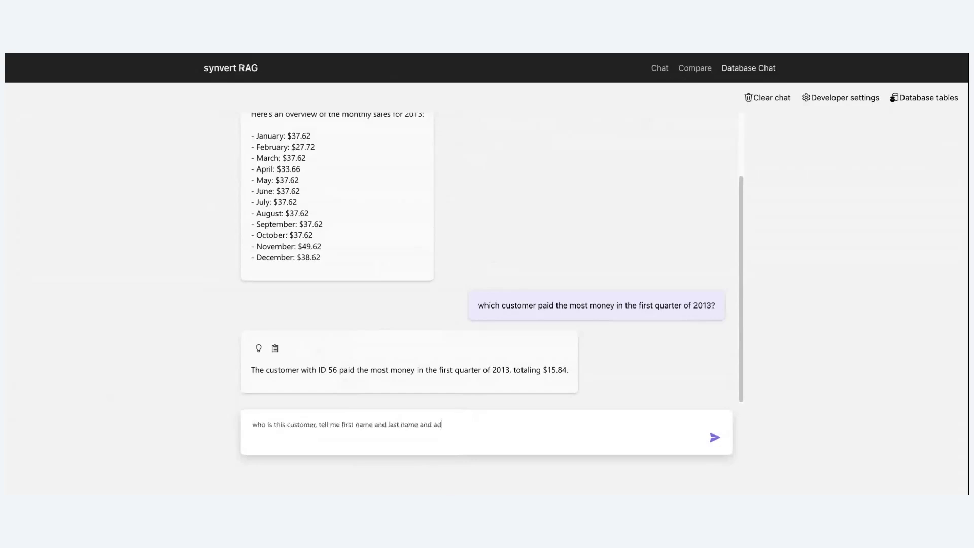
type("dress")
key("Return")
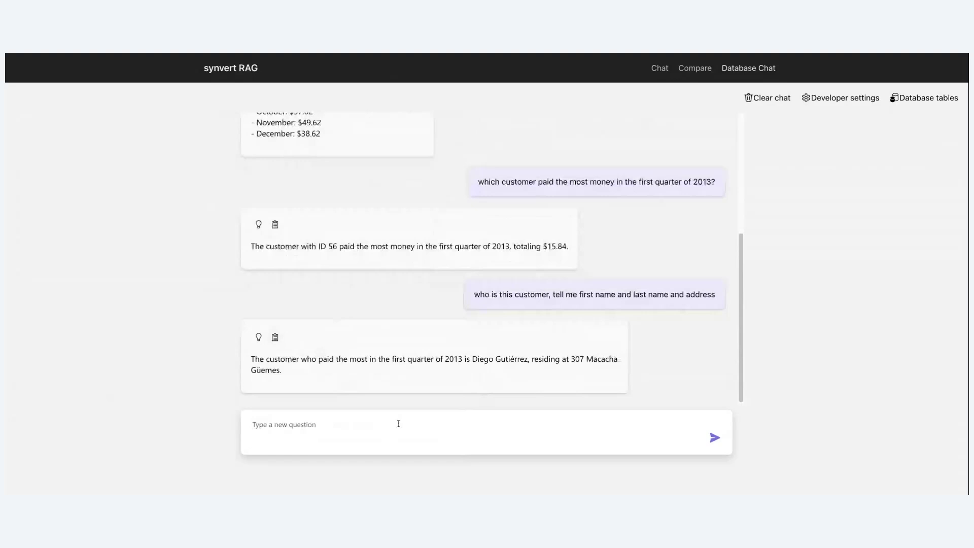
type("who is this customer's support em")
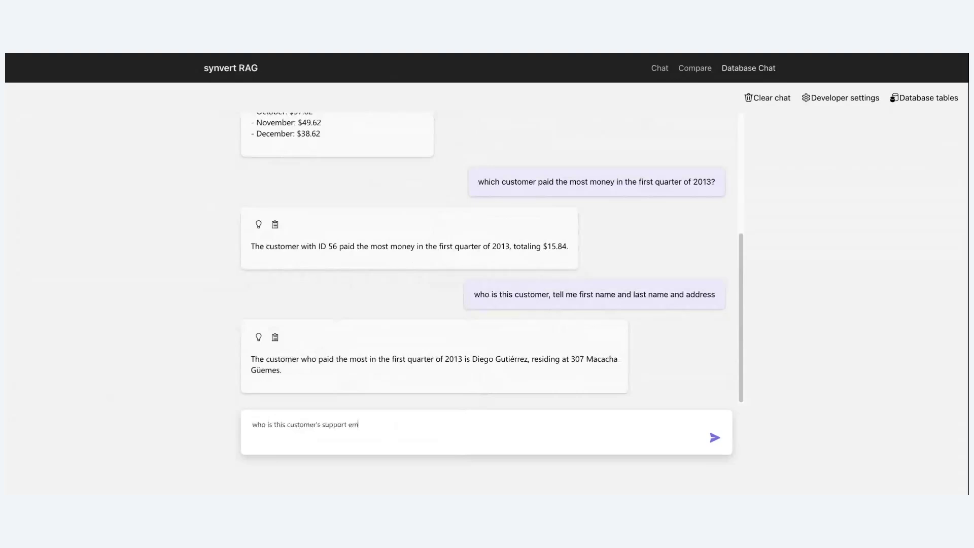
type("ployee")
key("Return")
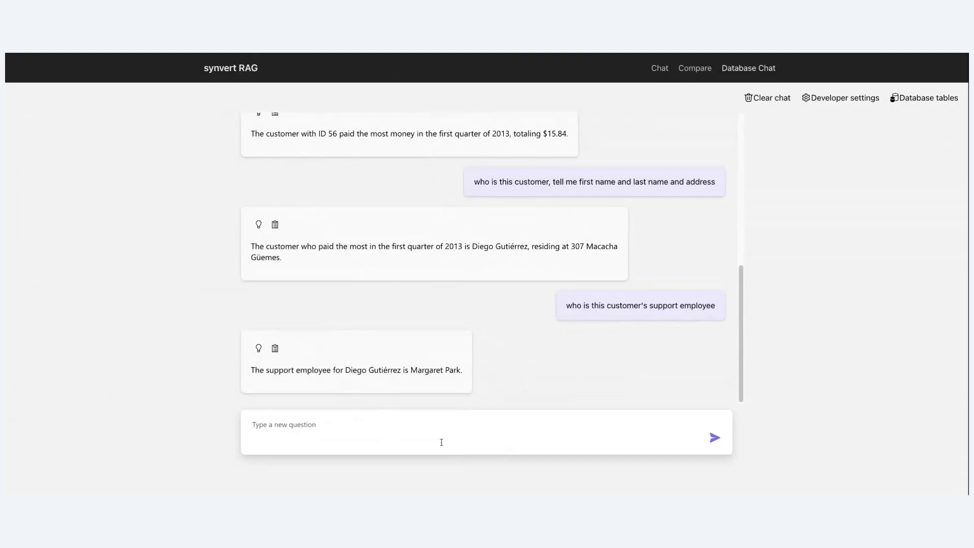
left_click(444, 426)
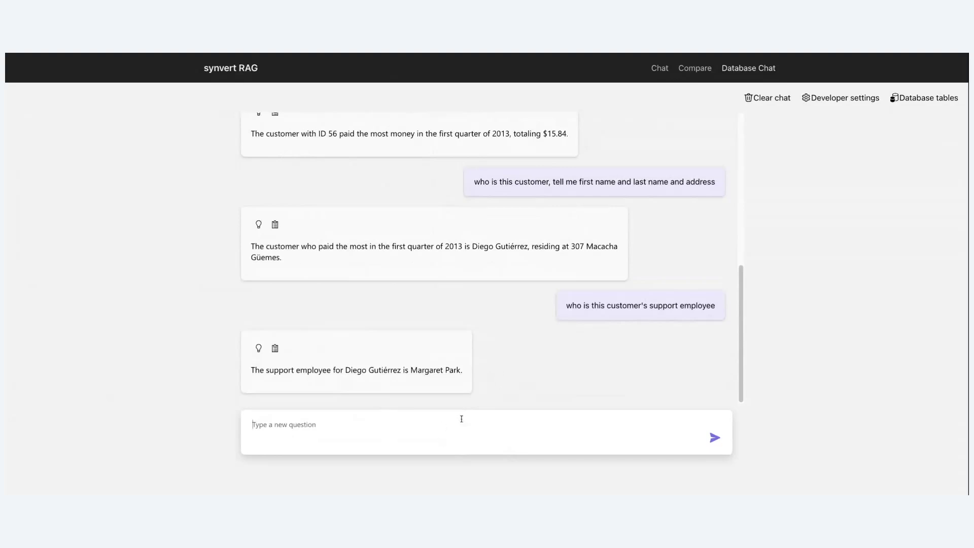